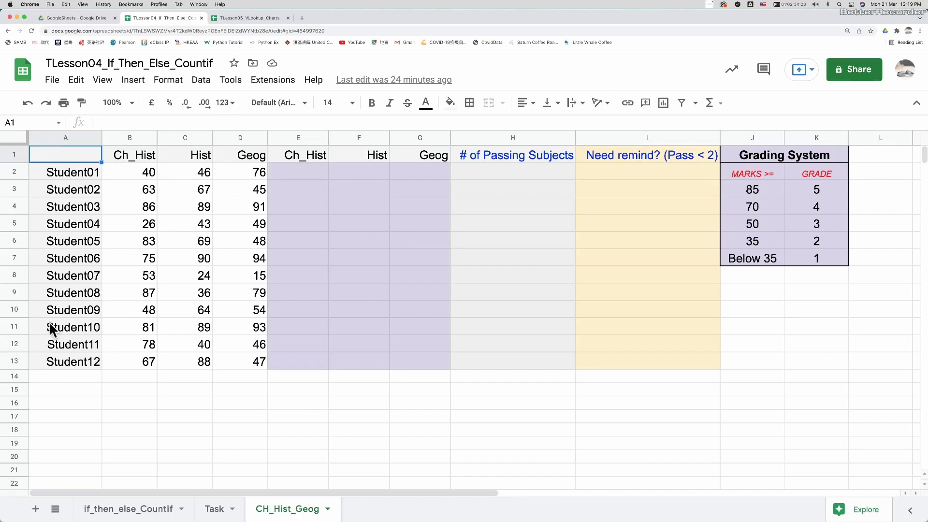
- Begin E2's grade formula as =if(B2>=$J$3,$K$3, then open a second if(b2>= level
click(303, 173)
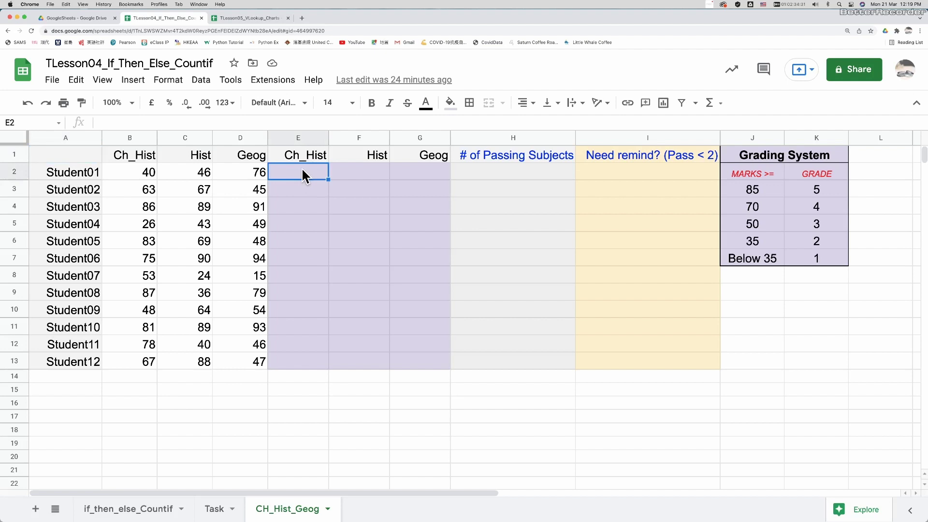
double_click(302, 170)
text(=)
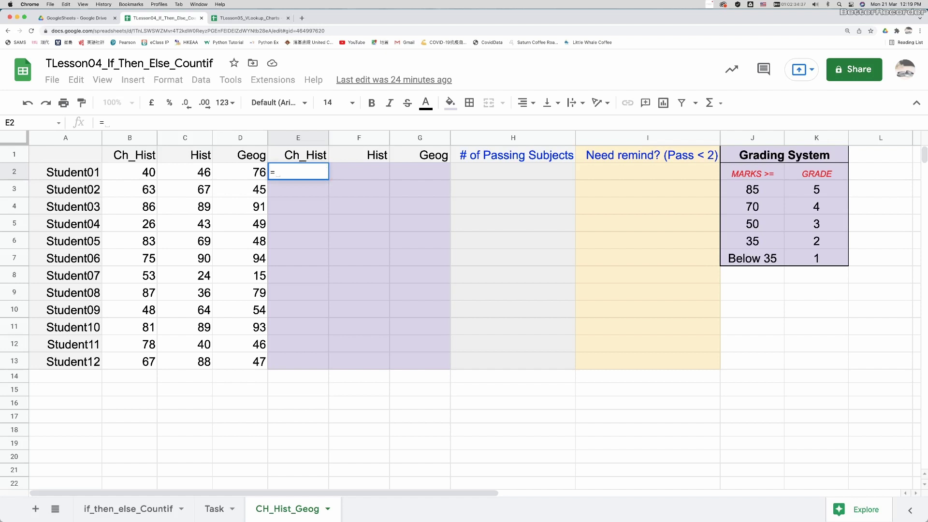
text(if)
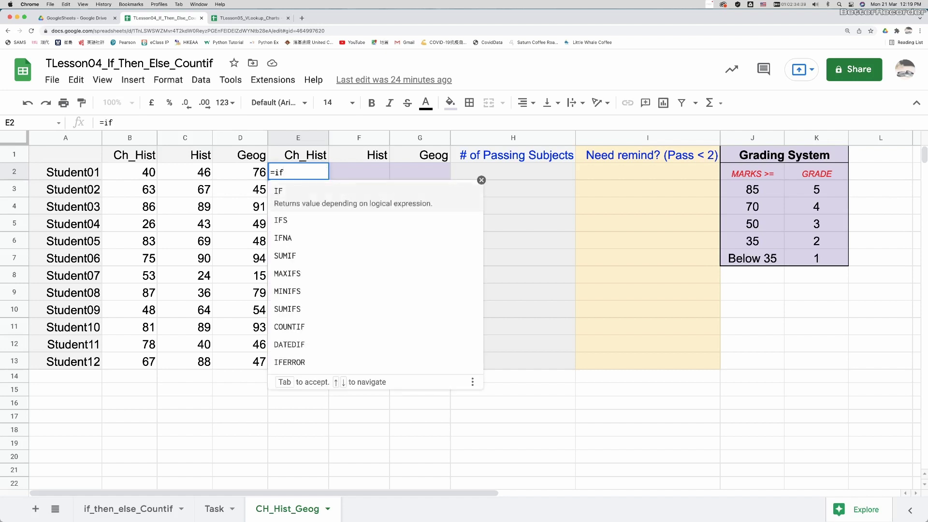
text(()
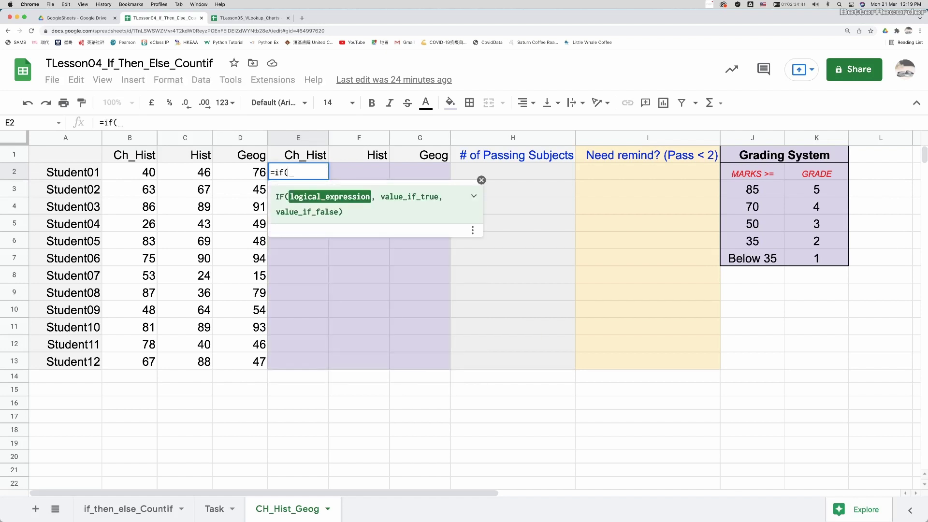
click(148, 175)
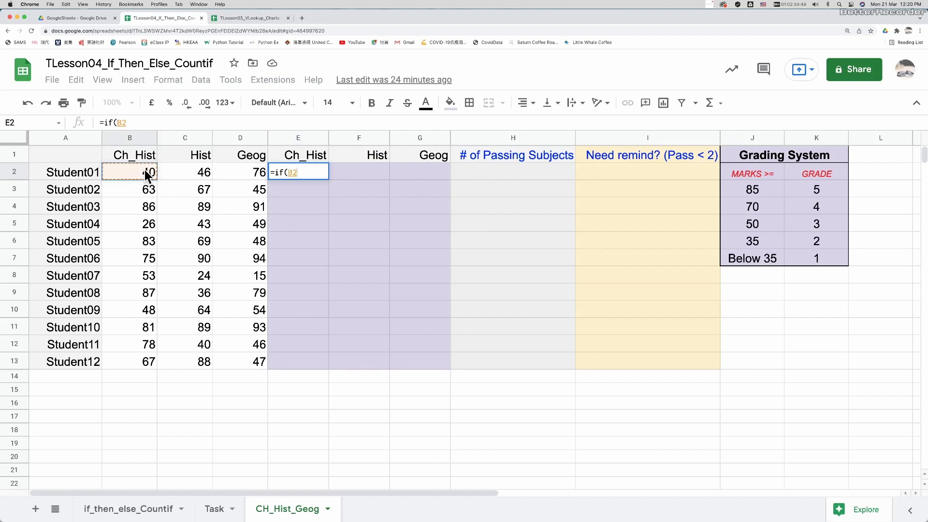
text(>=)
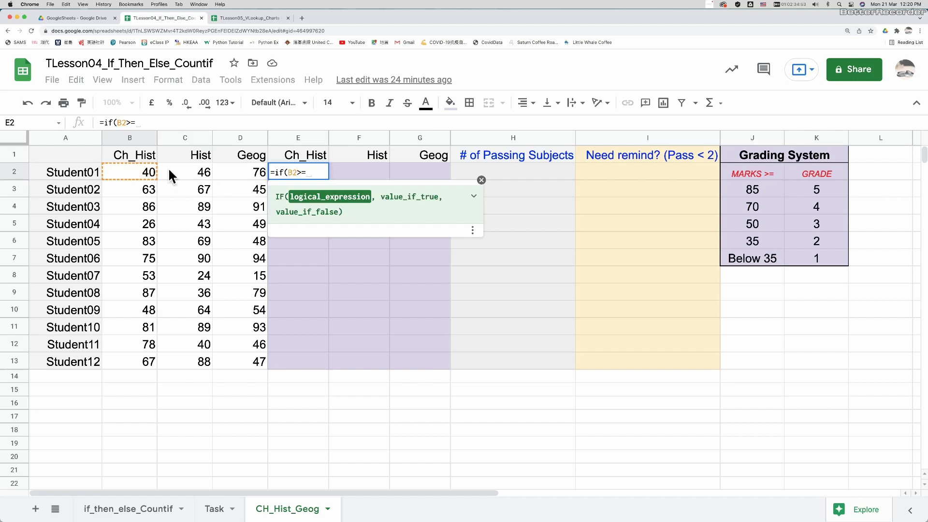
click(758, 187)
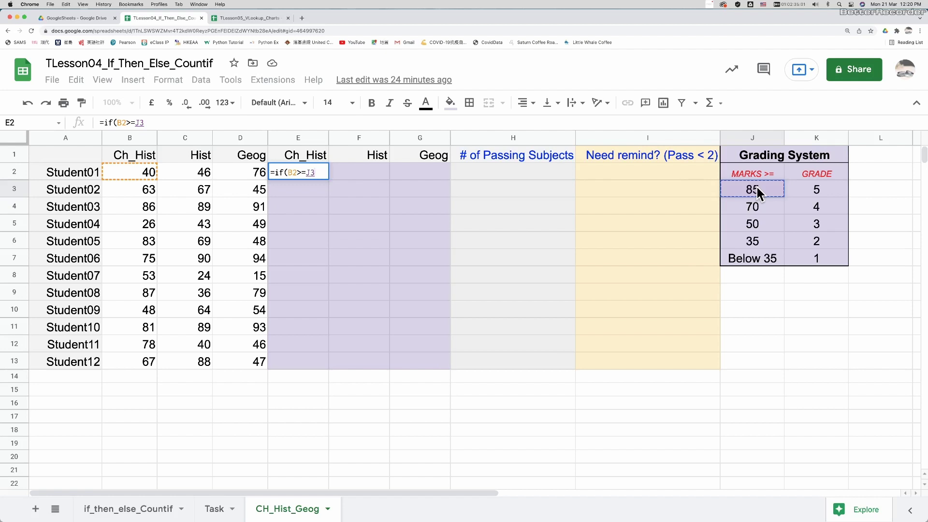
key(F4)
text($J$3,)
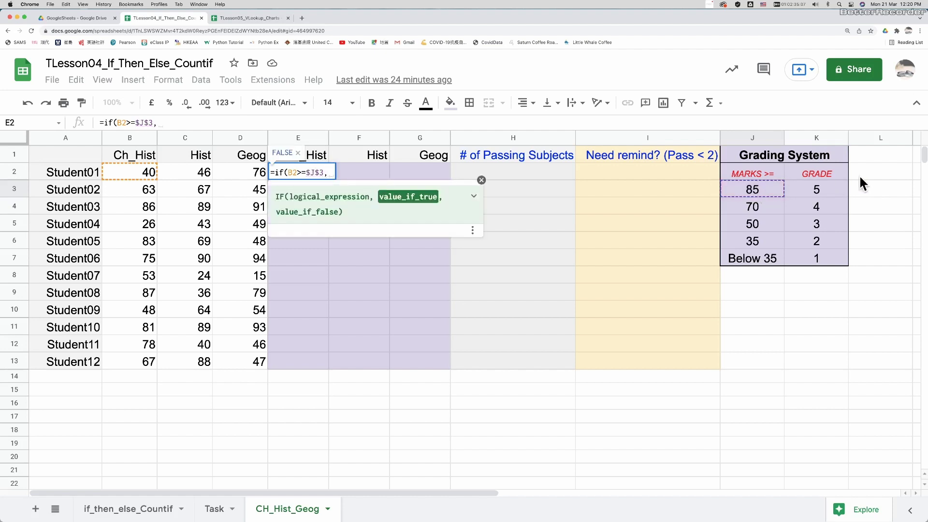
click(818, 189)
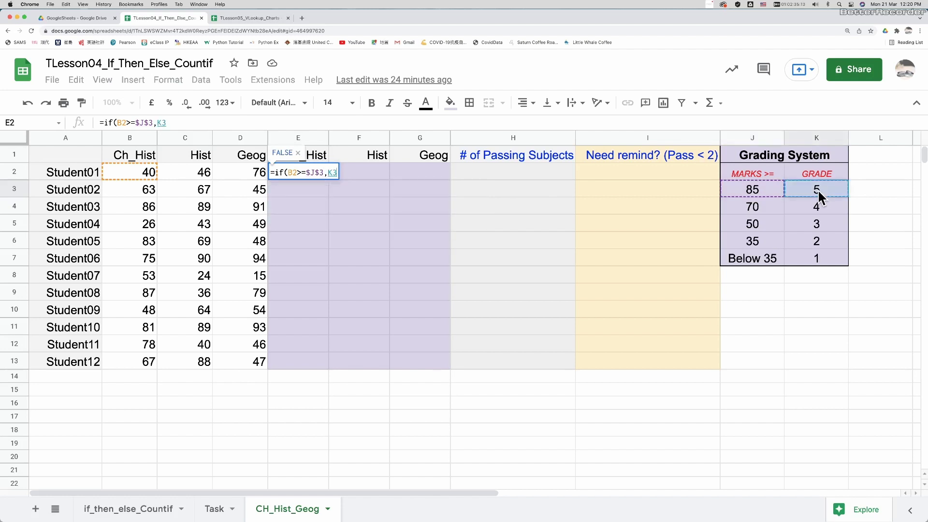
key(F4)
text($K$3,)
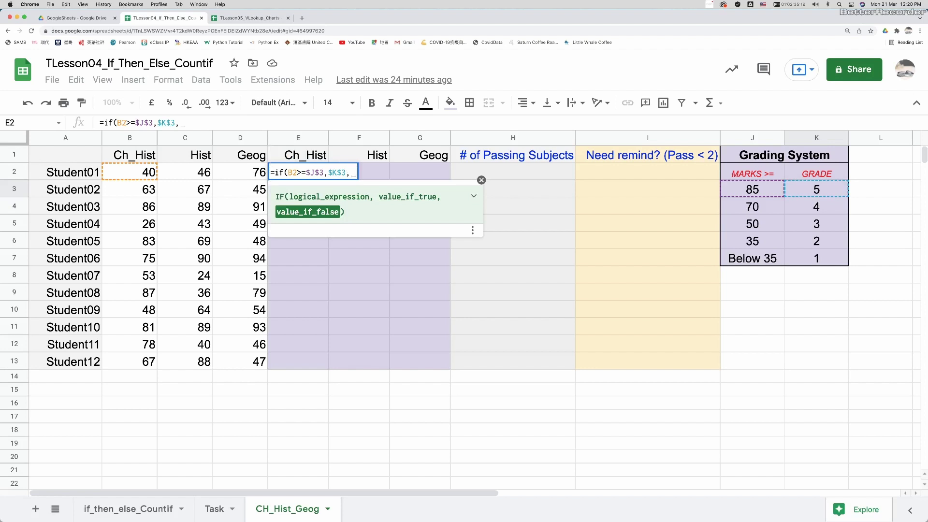
text(if)
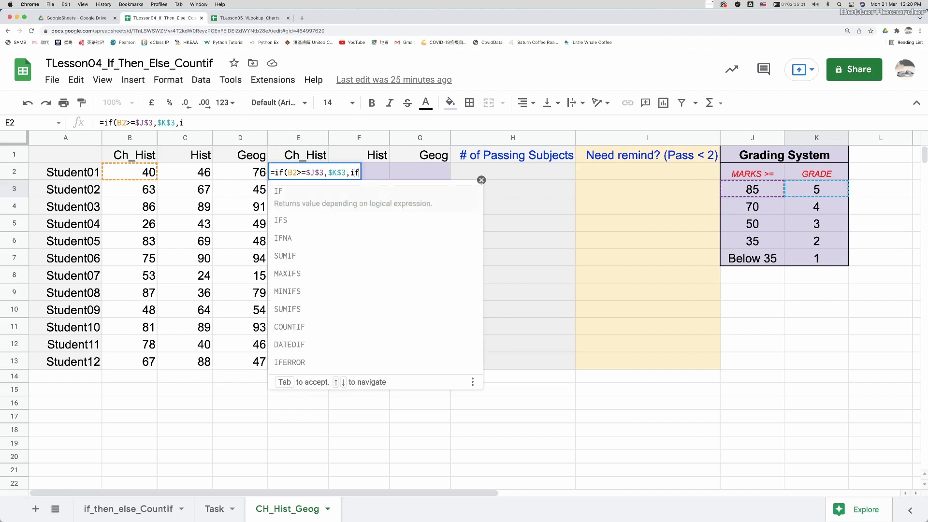
text(()
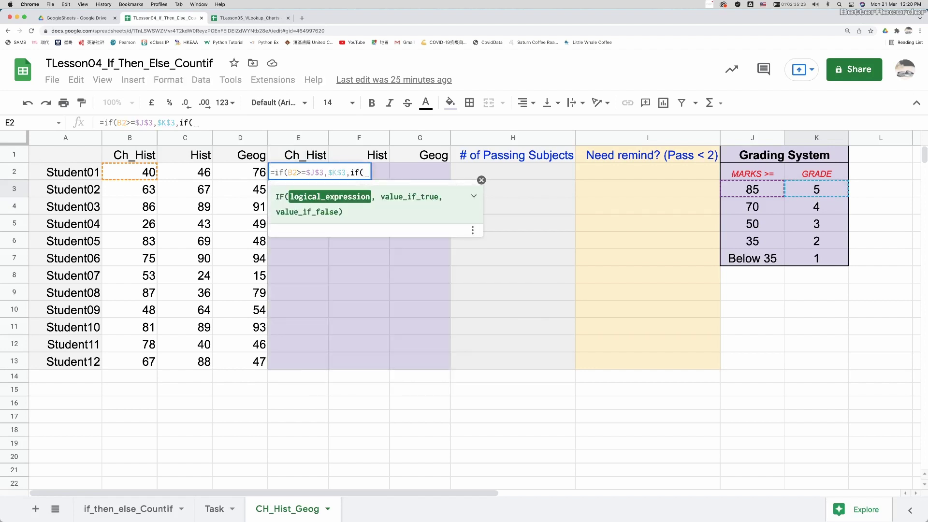
text(b2)
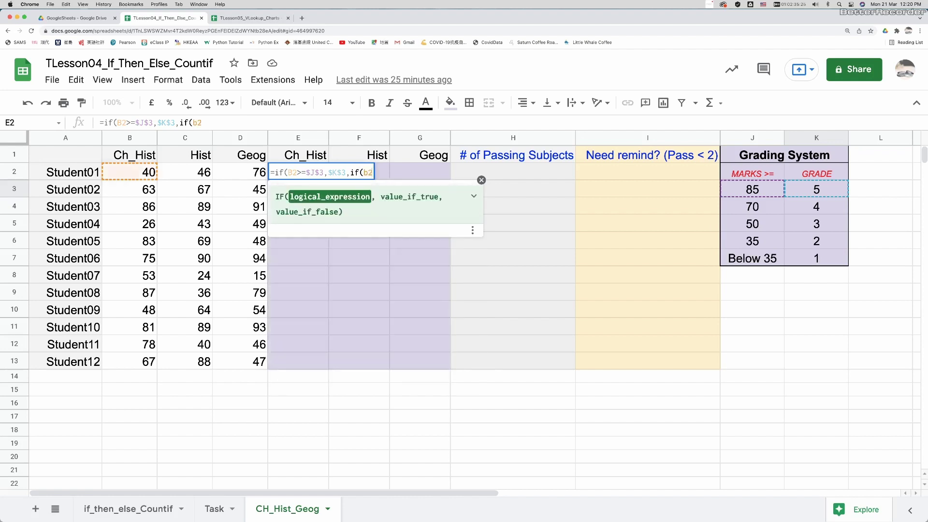
text(>=)
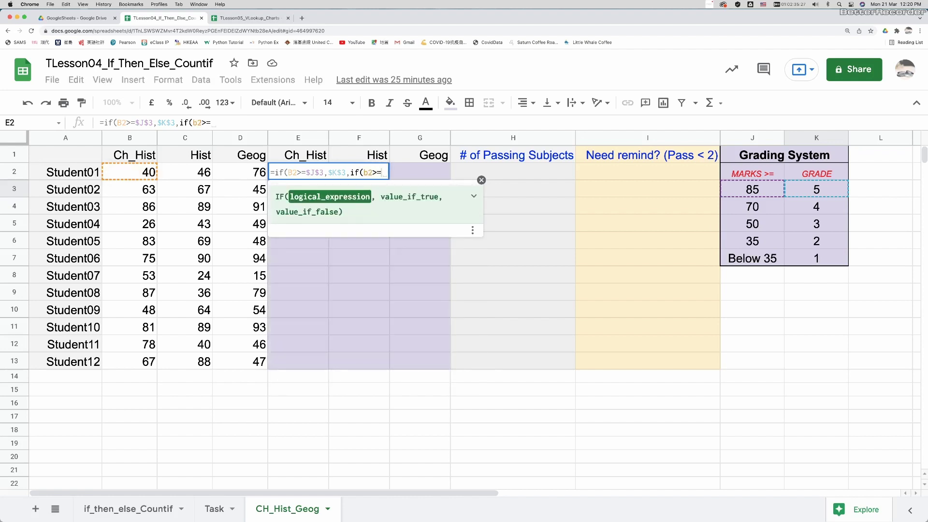
- Complete the second IF level with $J$4 (70 marks) returning $K$4, then open a third if(b2>=
click(771, 204)
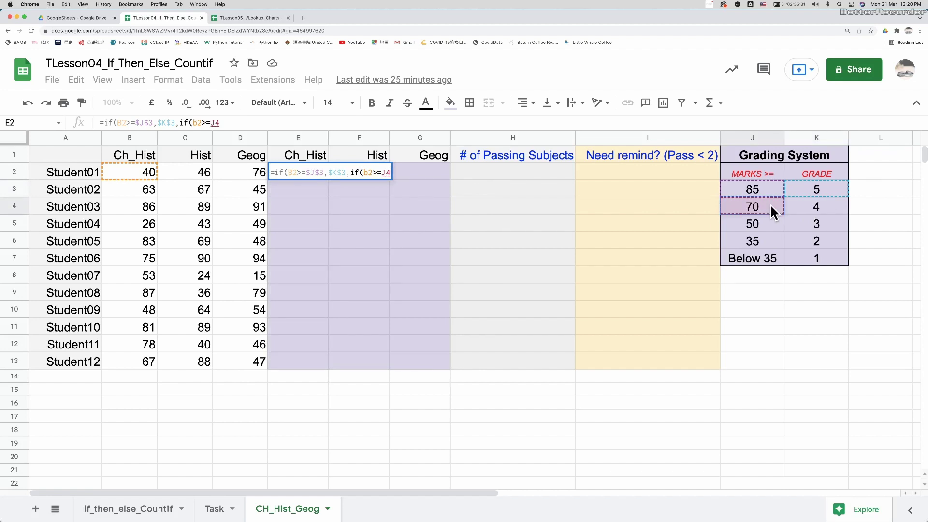
key(F4)
text($J$4,)
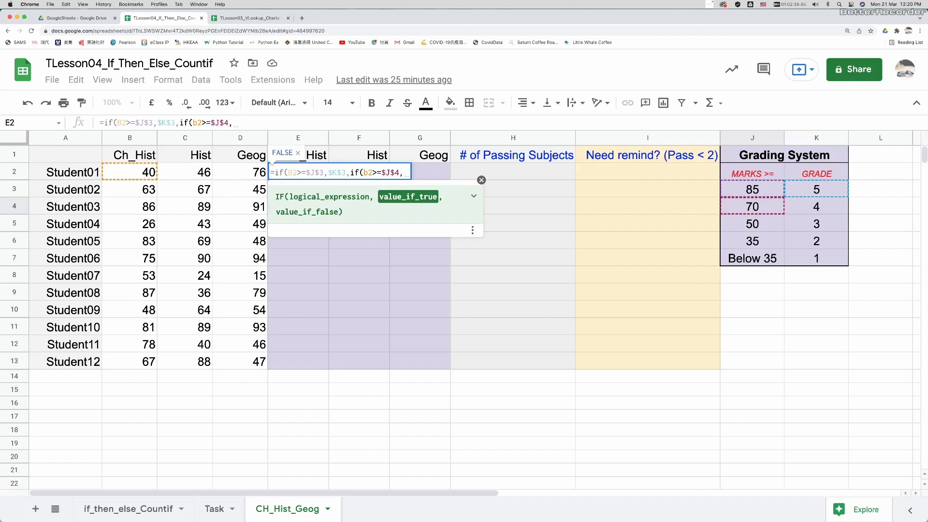
click(824, 208)
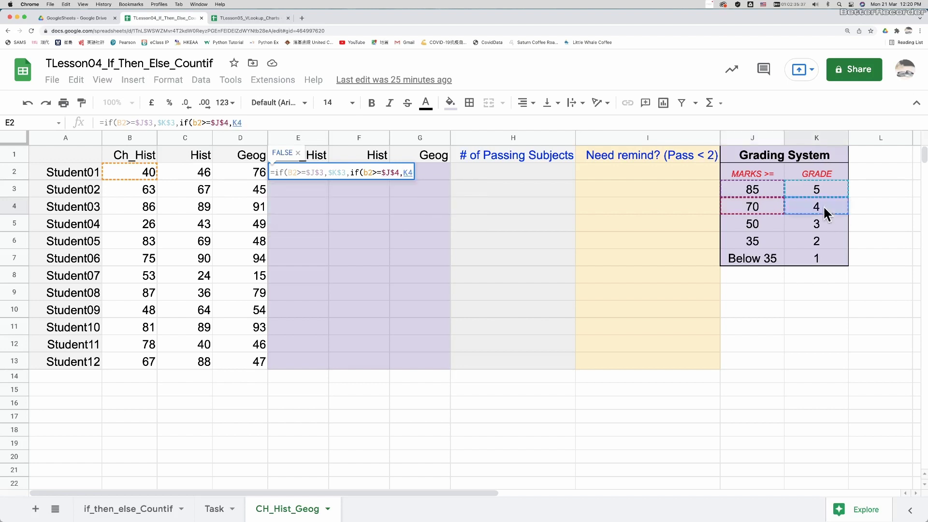
key(F4)
text($K$4,if)
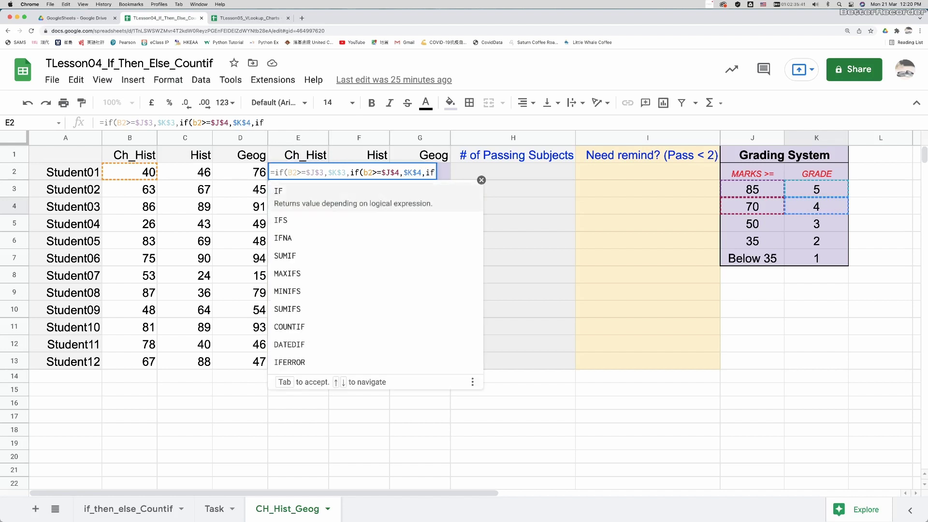
text(()
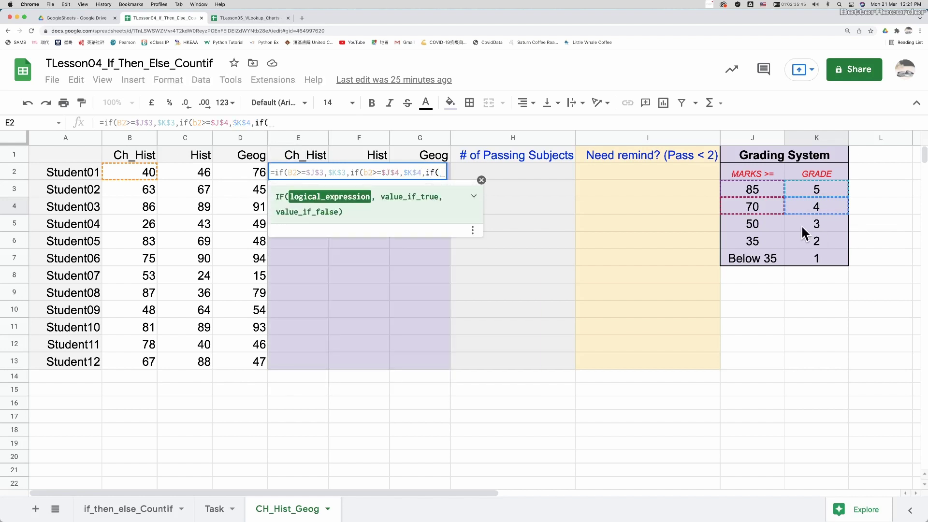
text(b)
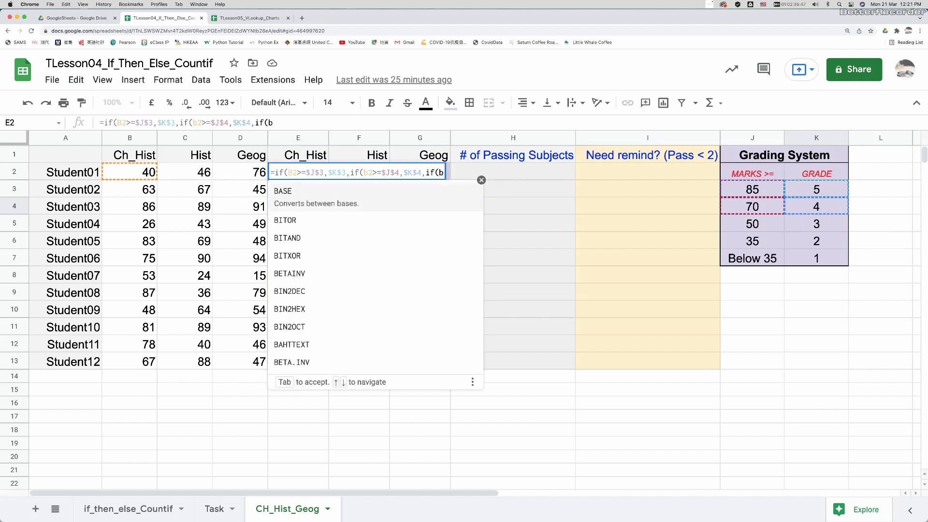
text(2)
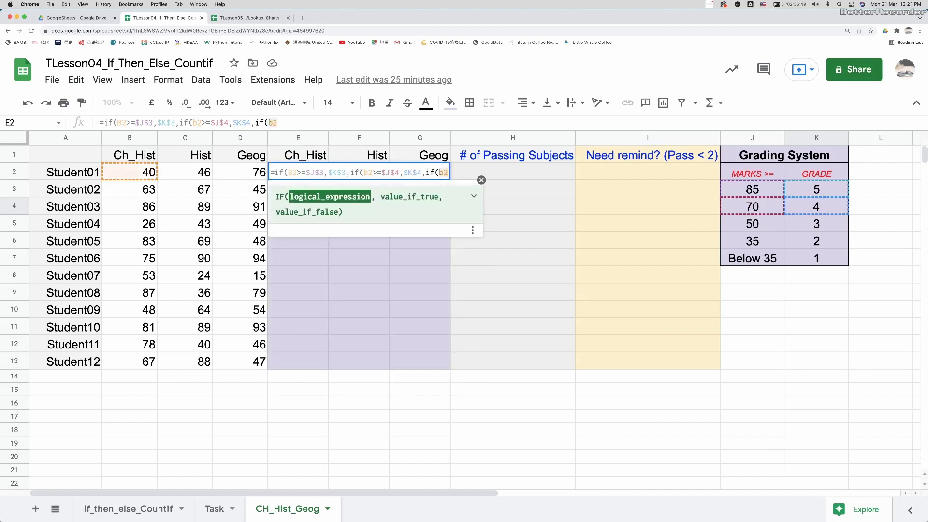
text(>=)
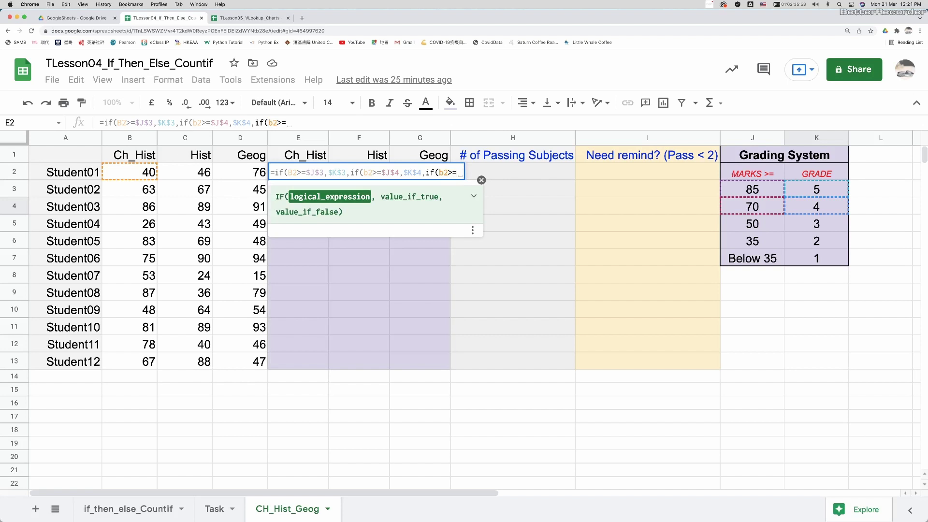
- Complete the third IF level with $J$5 (50 marks) returning $K$5, then open a fourth if(b2>=
click(766, 226)
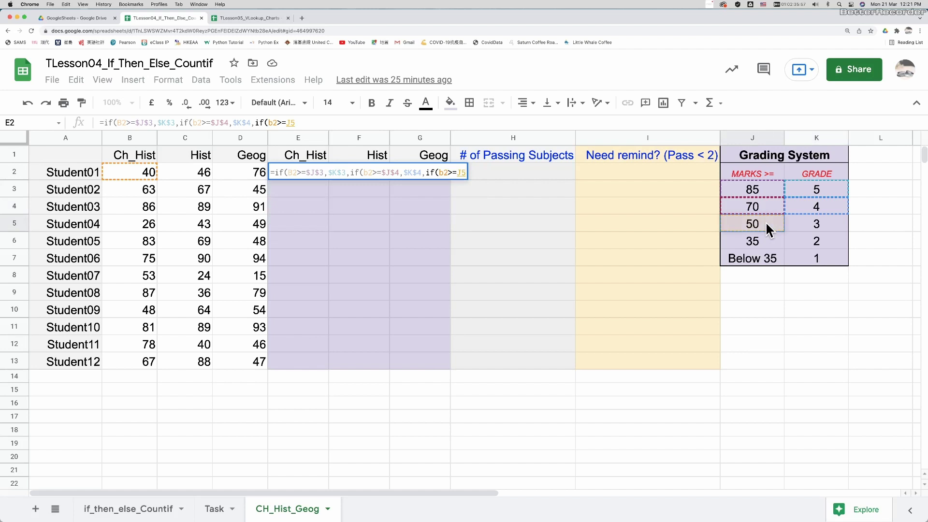
key(F4)
text(,)
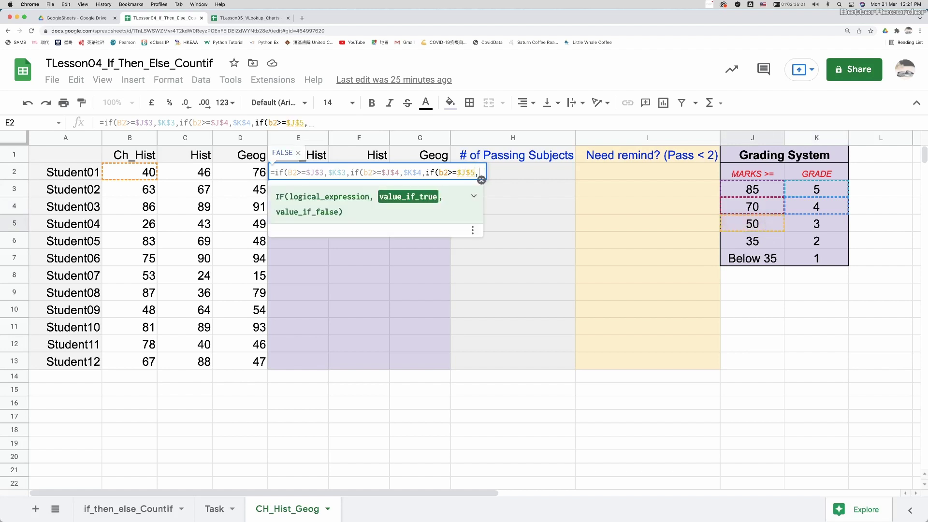
click(816, 225)
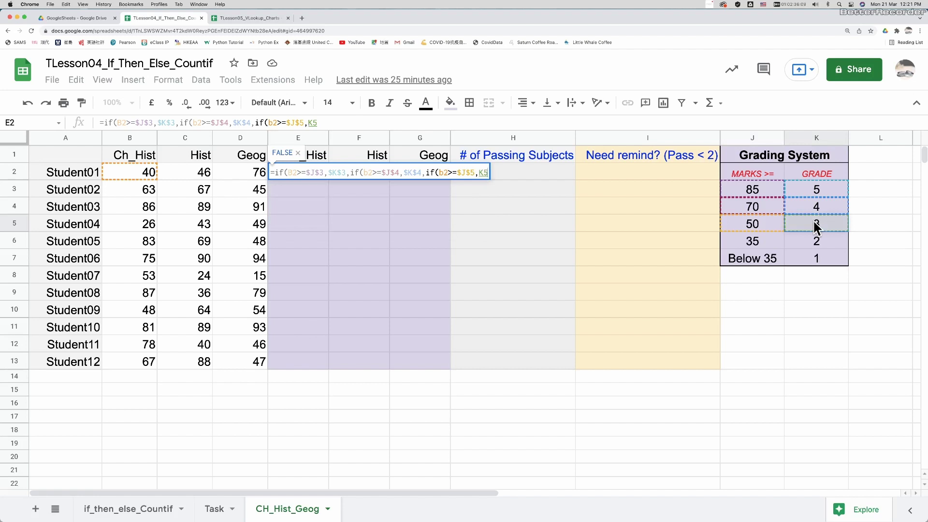
key(F4)
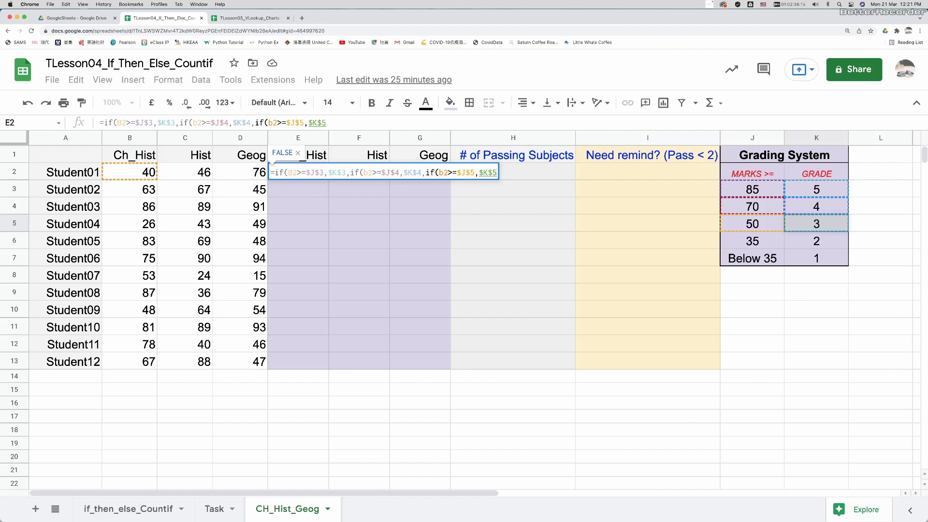
text(,if()
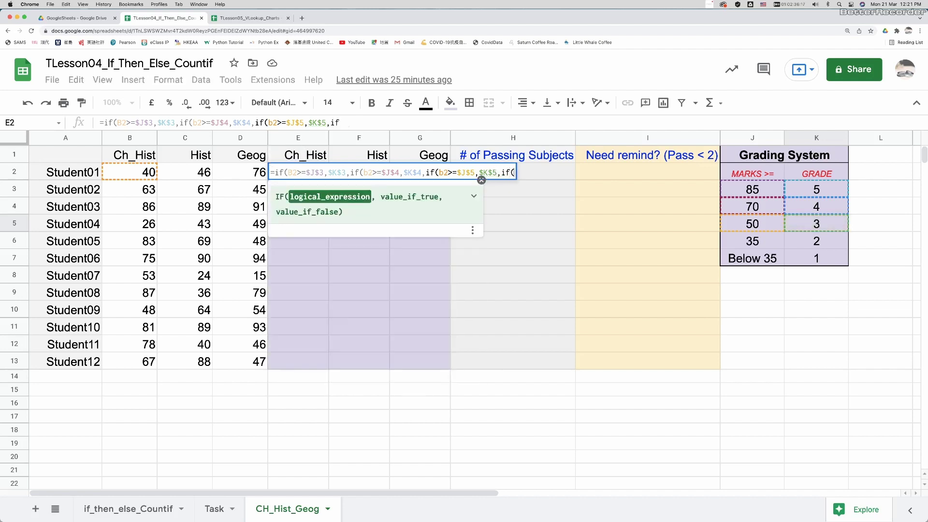
text(b)
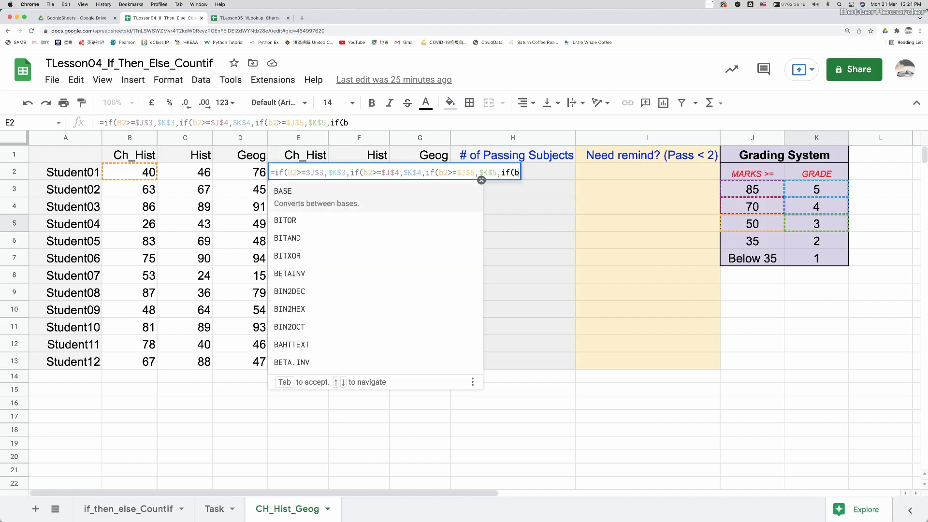
text(2)
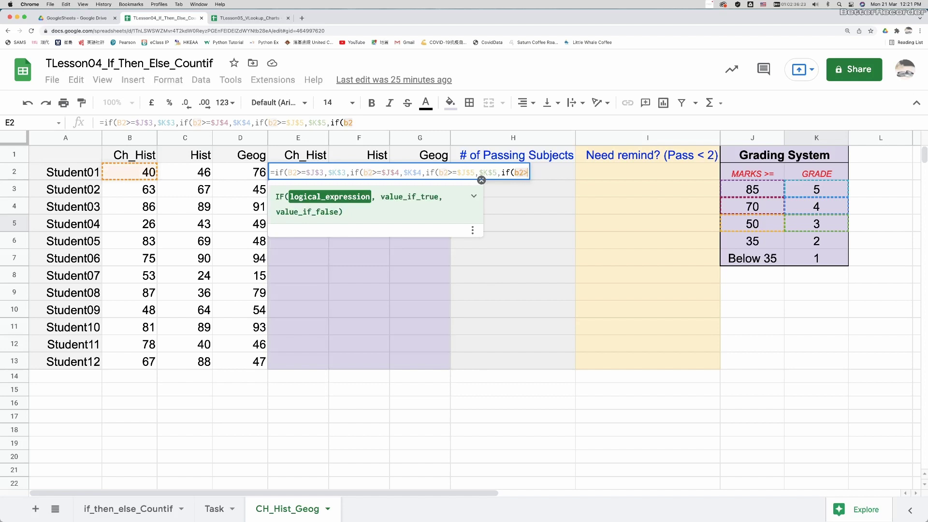
text(>=)
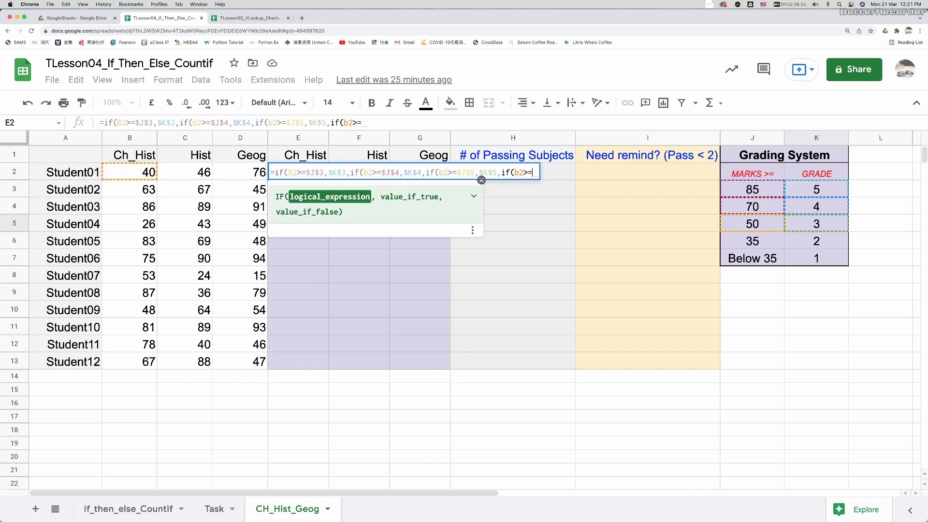
- Finish E2's formula: test $J$6 (35 marks) for $K$6, fall back to $K$7, close all parentheses
click(759, 239)
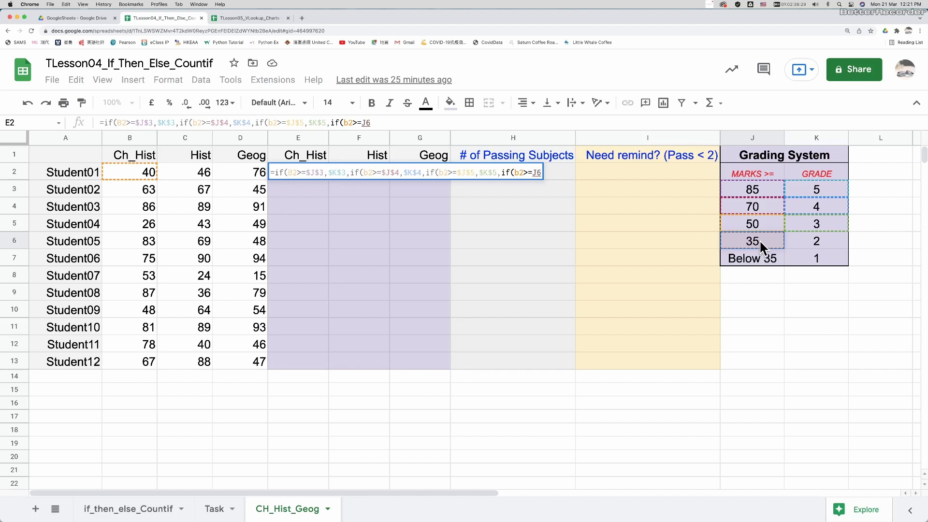
key(F4)
text($J$6,)
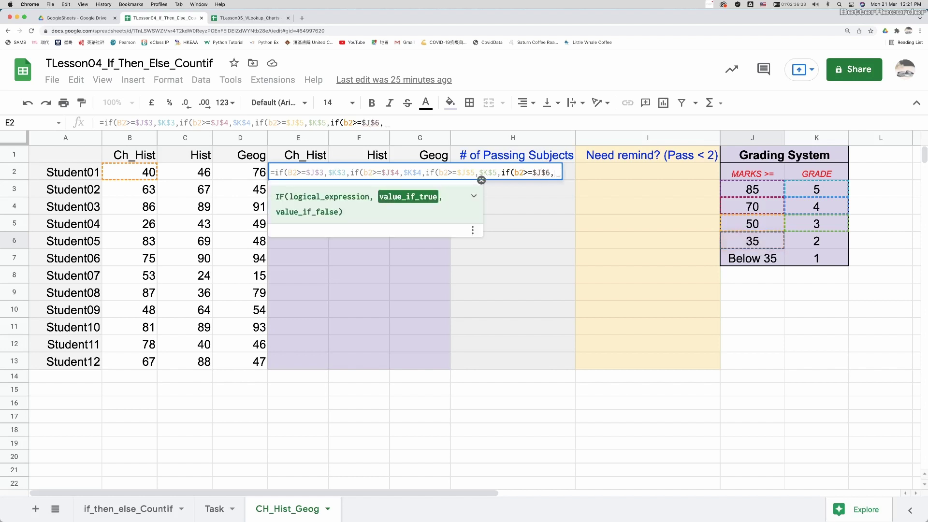
click(823, 241)
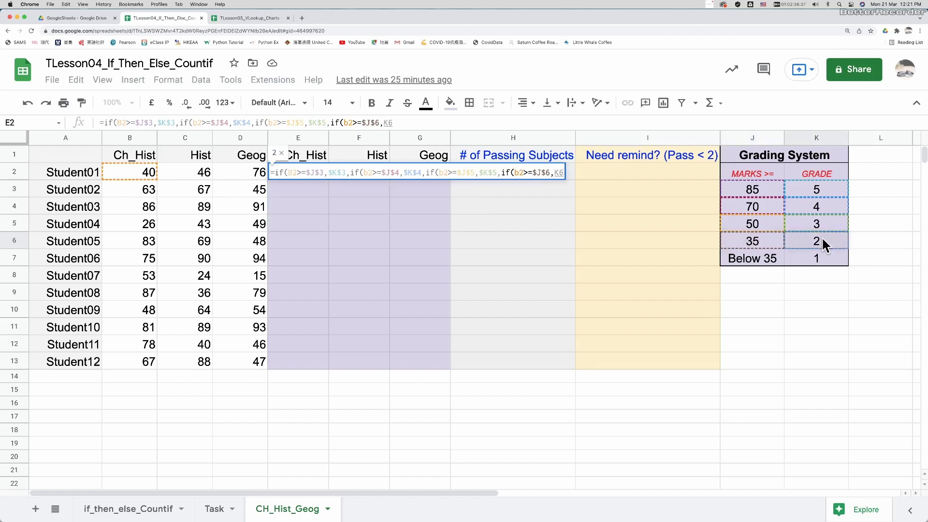
key(F4)
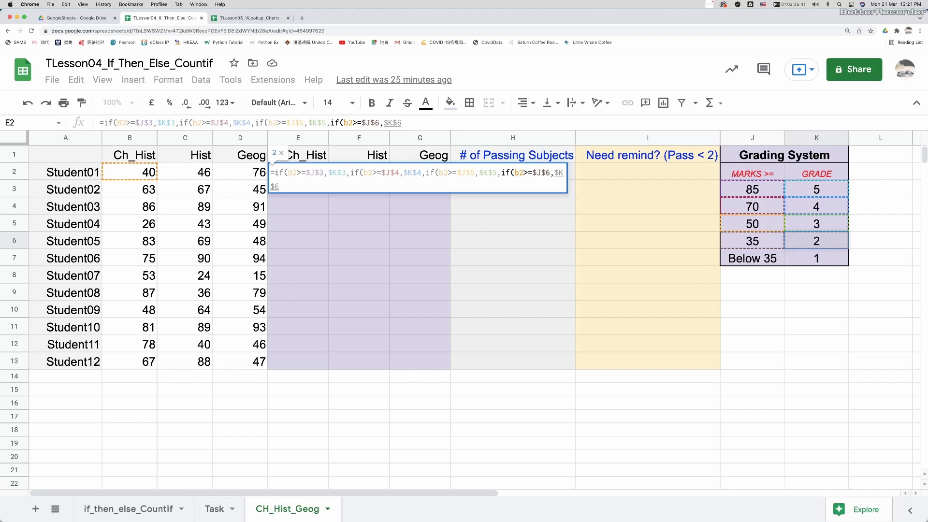
text(,)
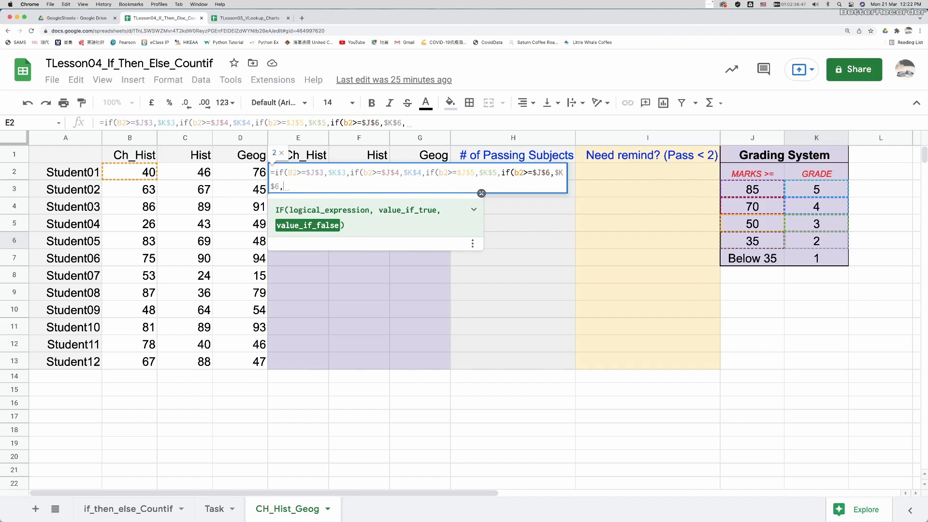
click(831, 255)
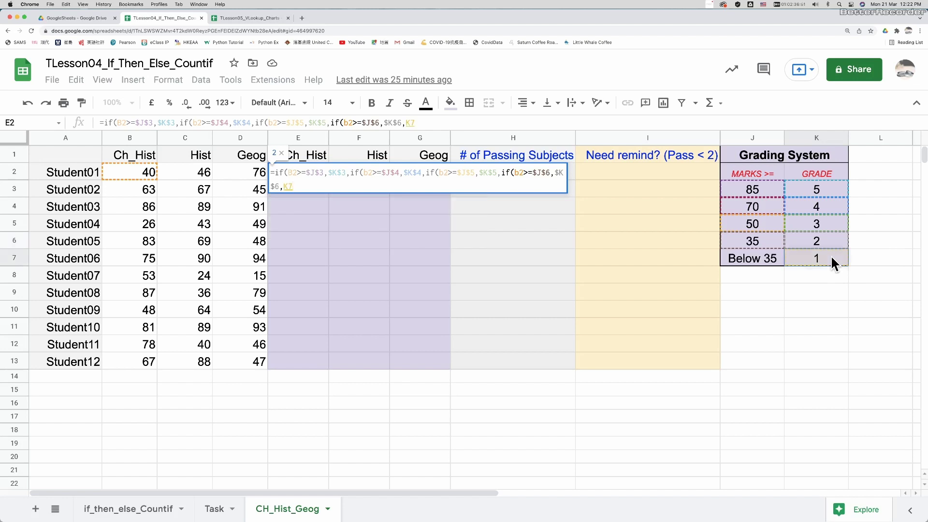
key(F4)
text())
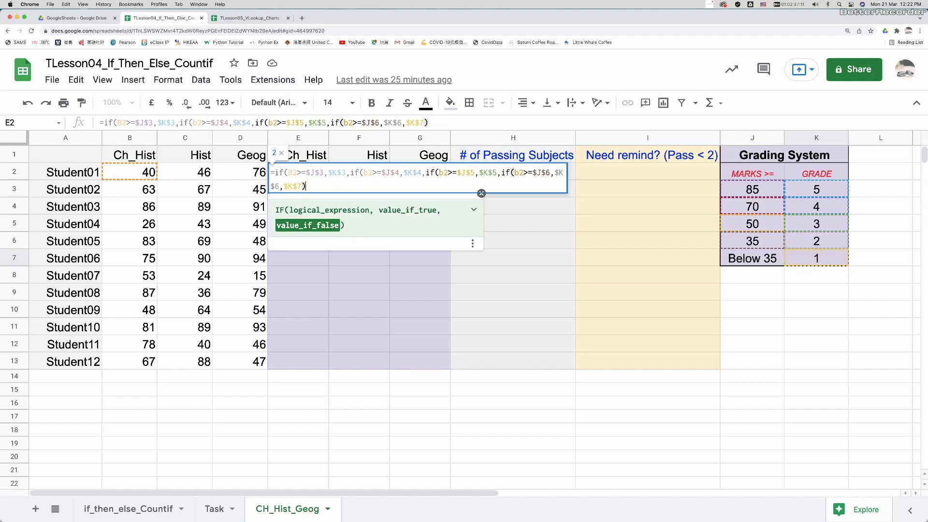
text())))
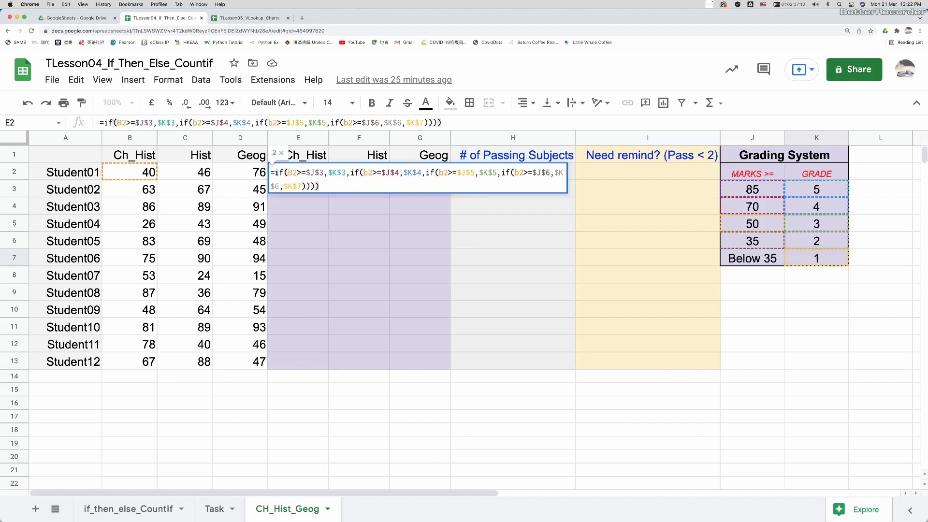
- Commit the E2 grade formula, auto-fill it down column E, and extend it across to columns F and G
key(Return)
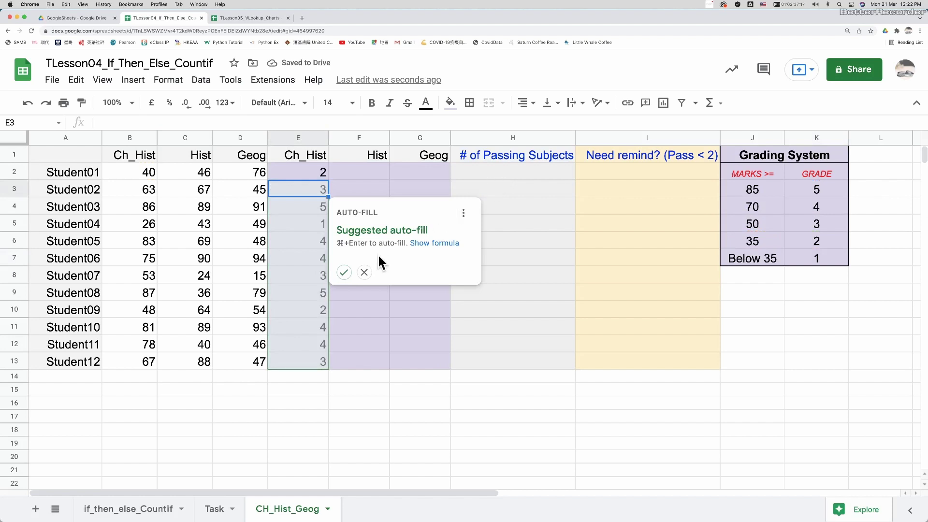
click(344, 272)
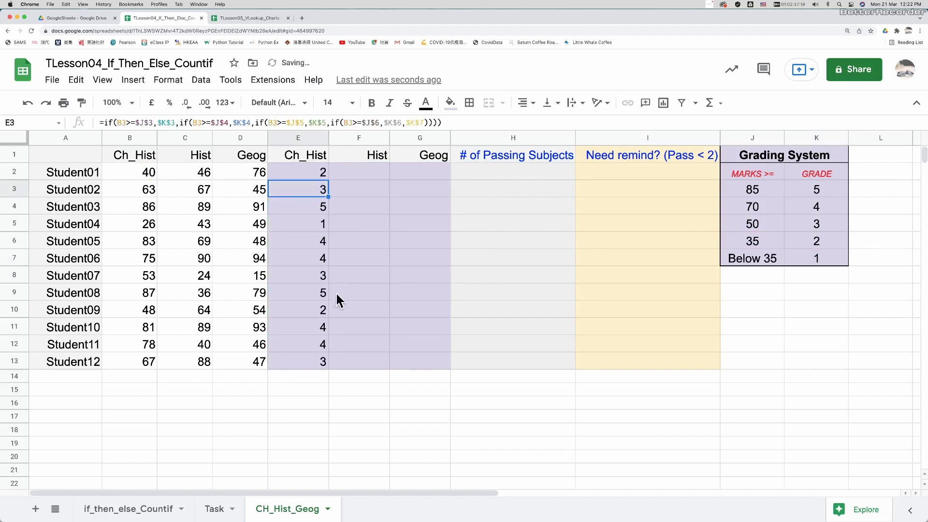
mouse_move(294, 172)
mouse_down()
mouse_move(315, 351)
mouse_move(323, 364)
mouse_move(415, 373)
mouse_up()
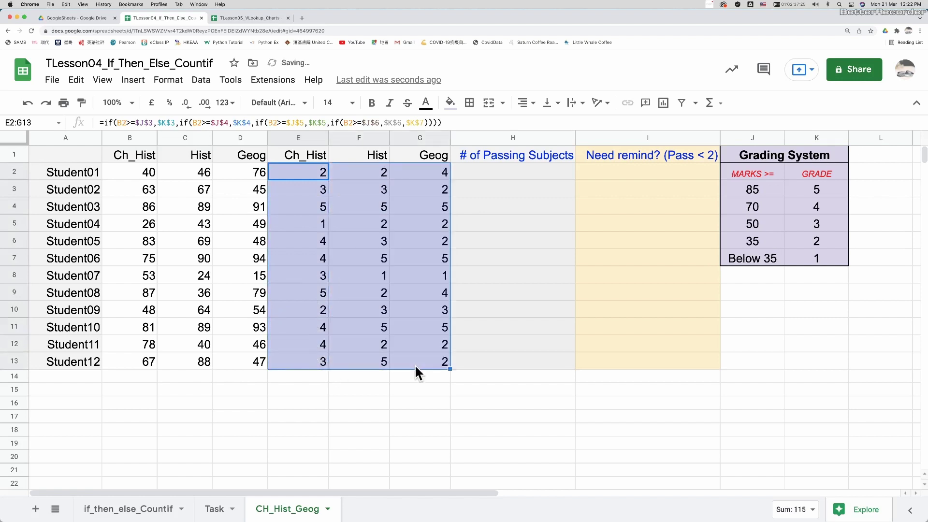
- Enter =countif(B2:D2,">=50") in H2 and auto-fill it down to row 13
click(490, 171)
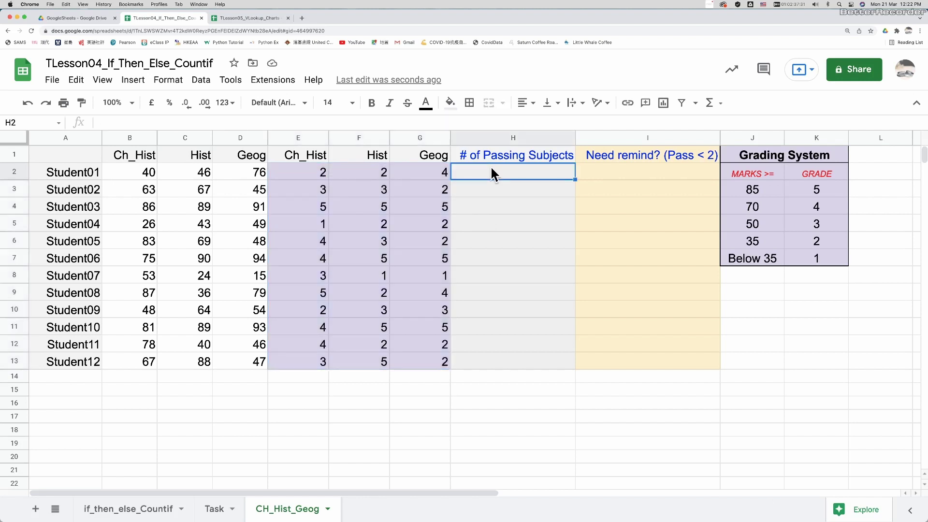
text(=)
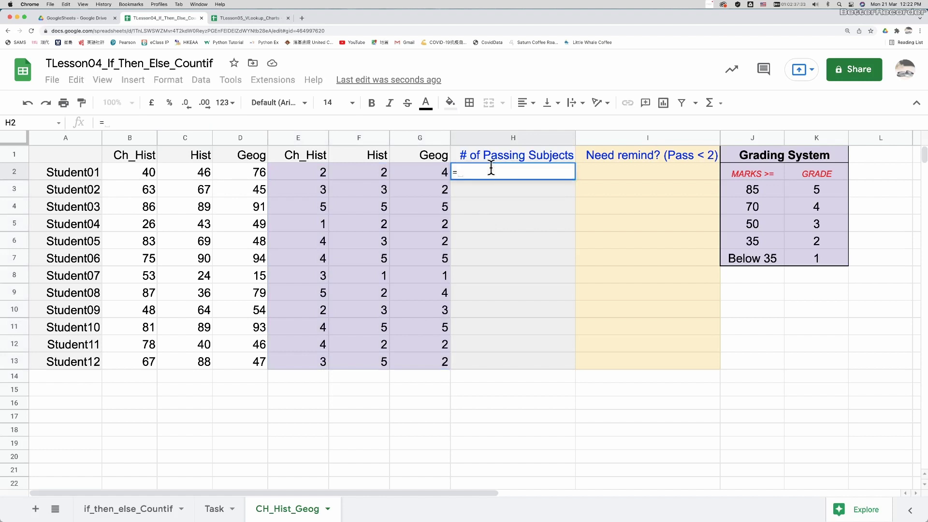
text(coun)
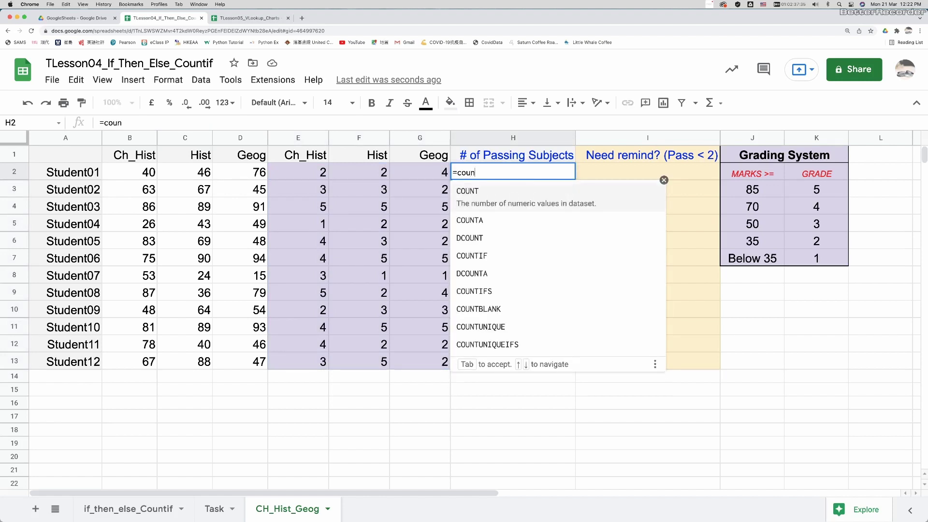
text(tif()
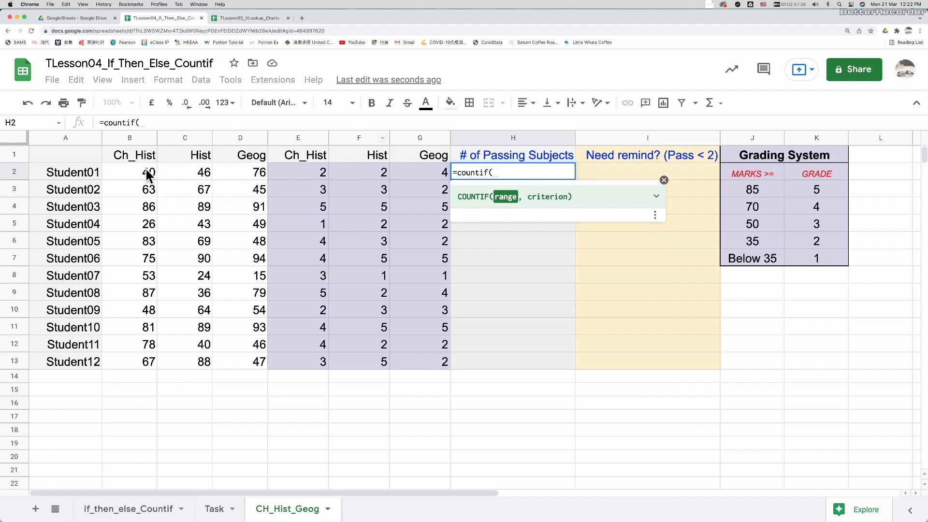
drag(148, 173, 244, 177)
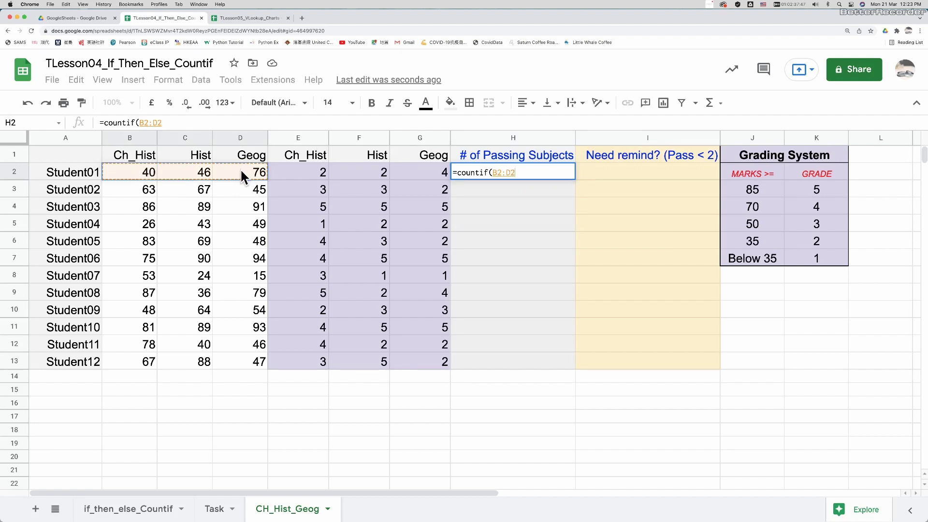
text(,)
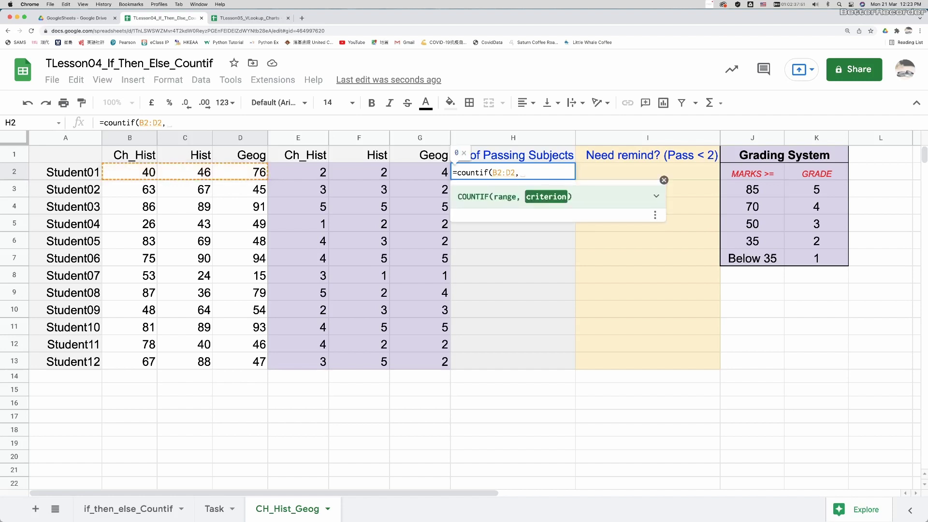
text(")
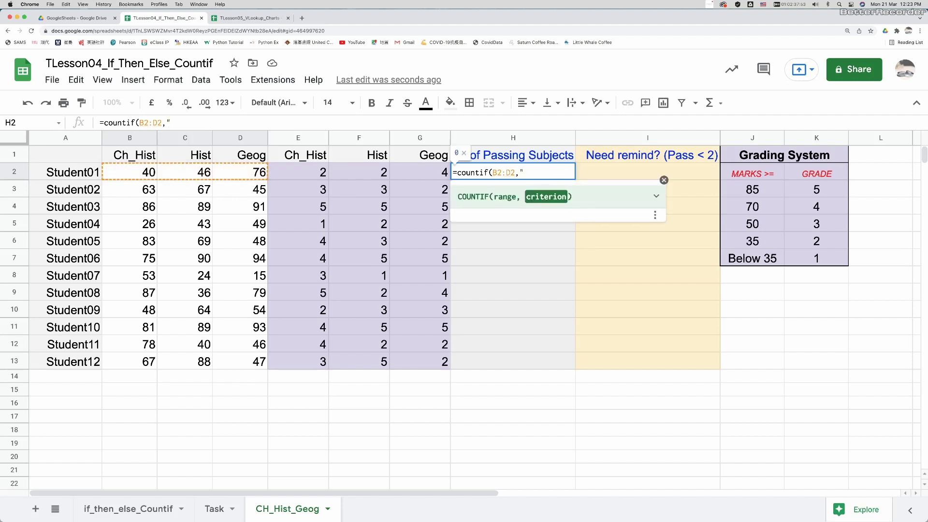
text(>)
text(=50)
text(")
text())
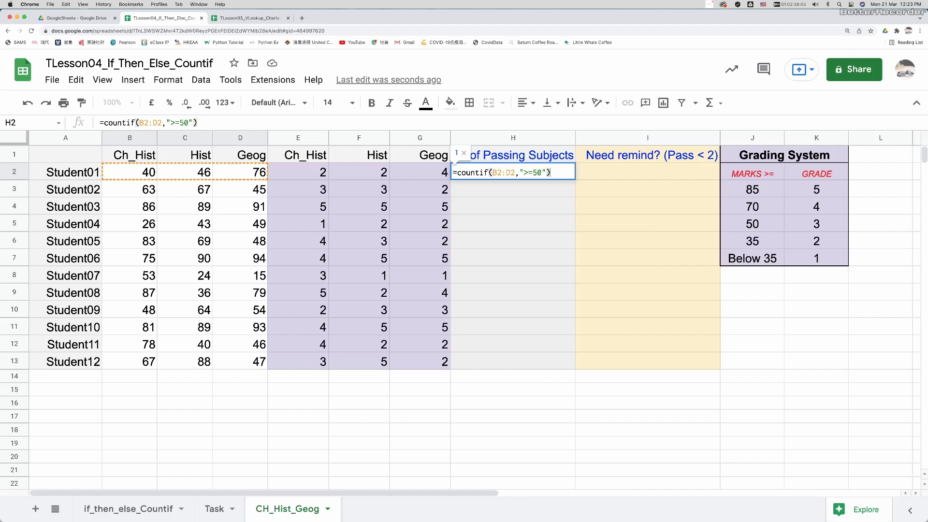
key(Return)
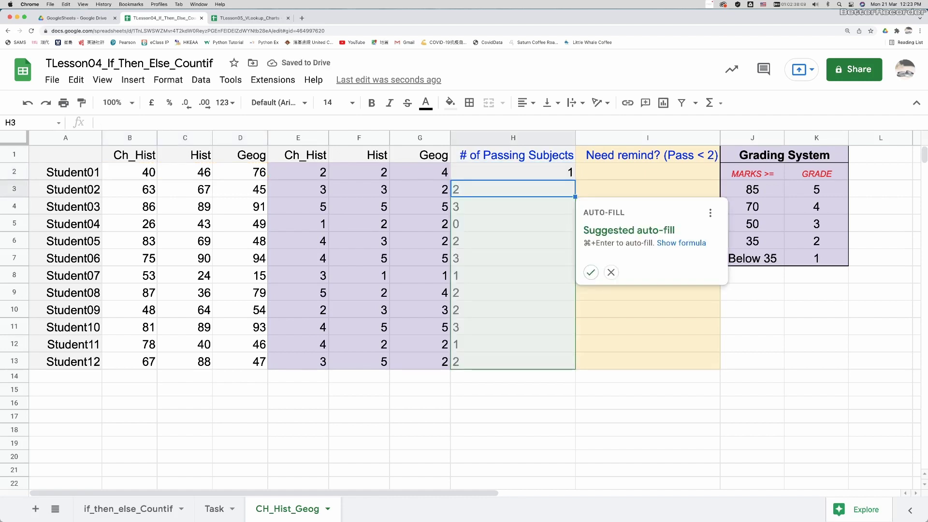
click(591, 272)
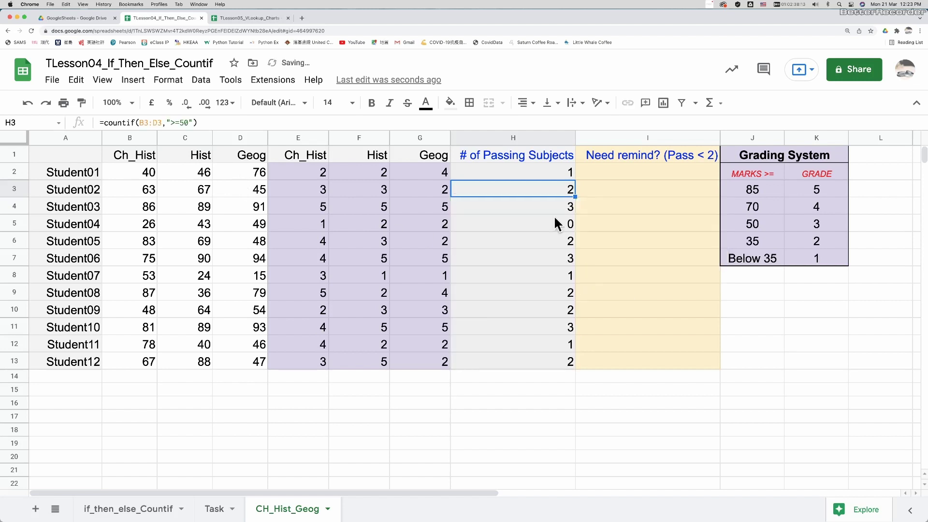
click(608, 167)
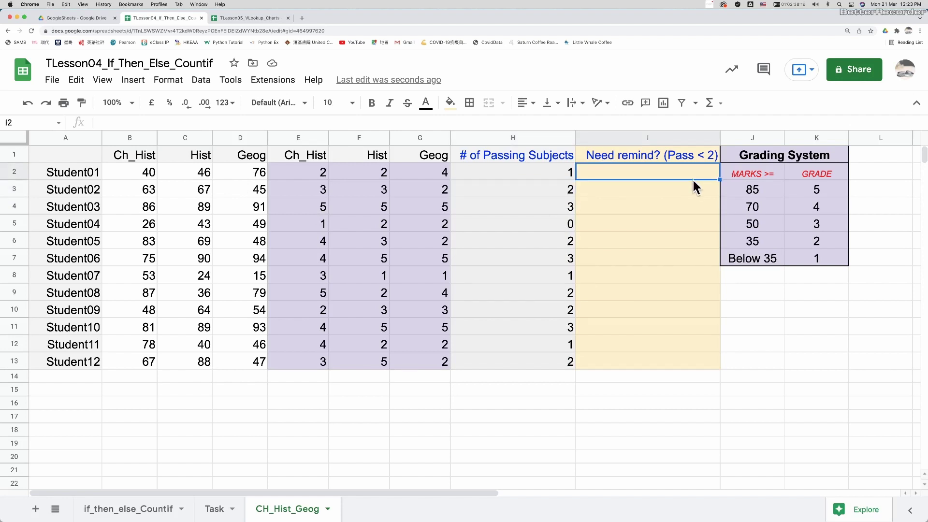
- Enter =if(H2<2,"Remind","") in I2, fill it down column I, and check it in I8
text(=if)
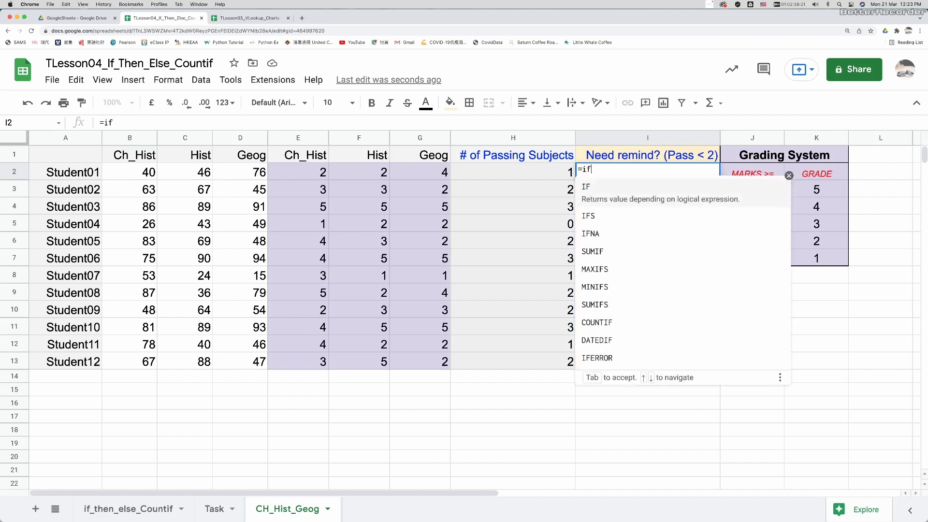
text(()
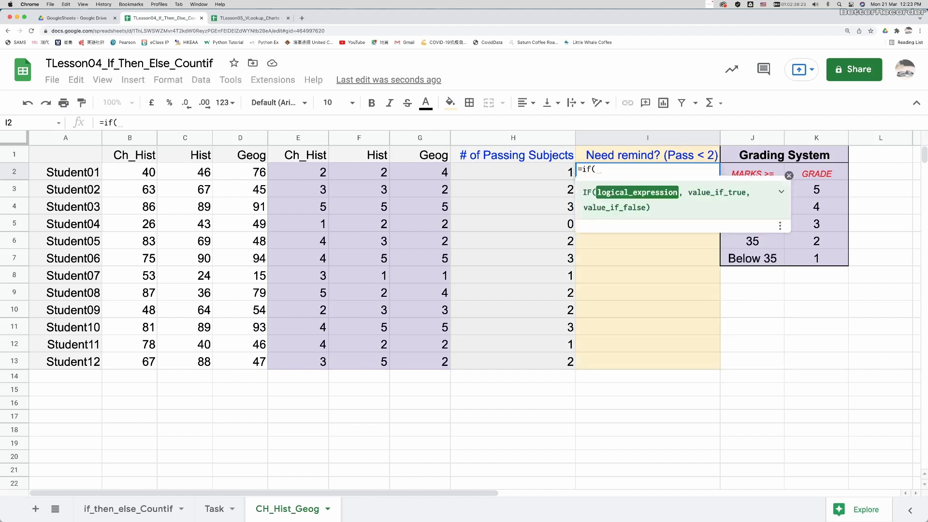
click(557, 173)
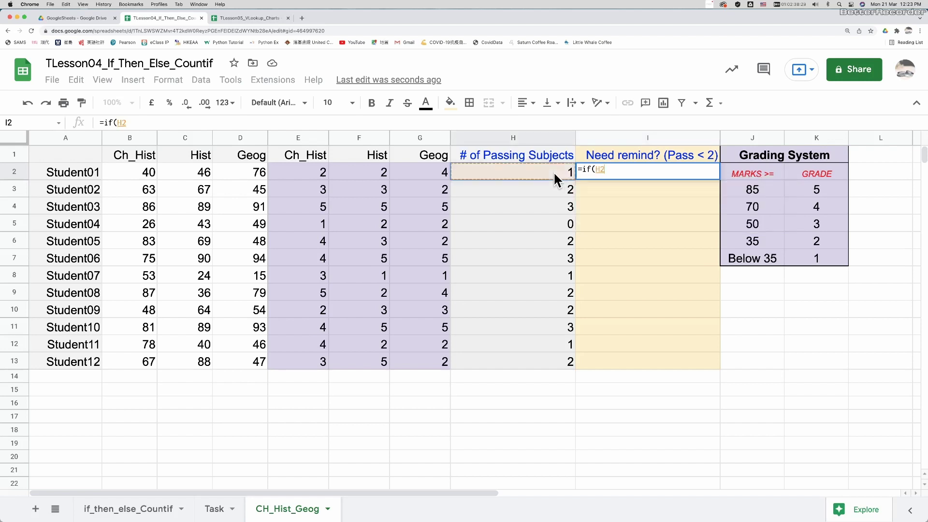
text(<)
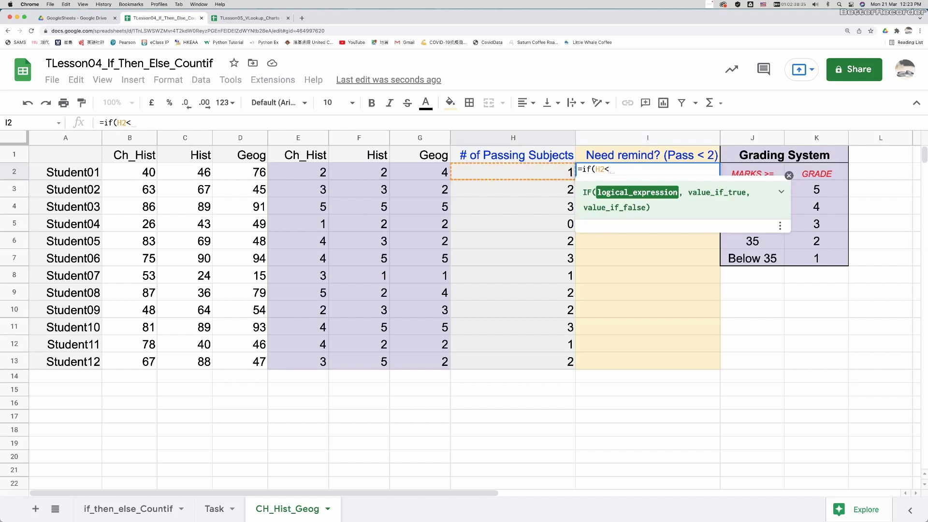
text(2)
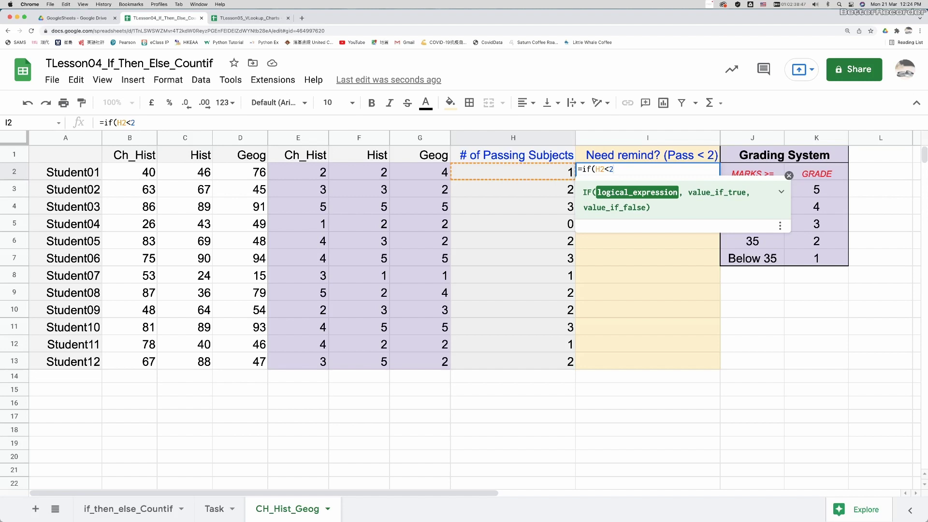
text(,)
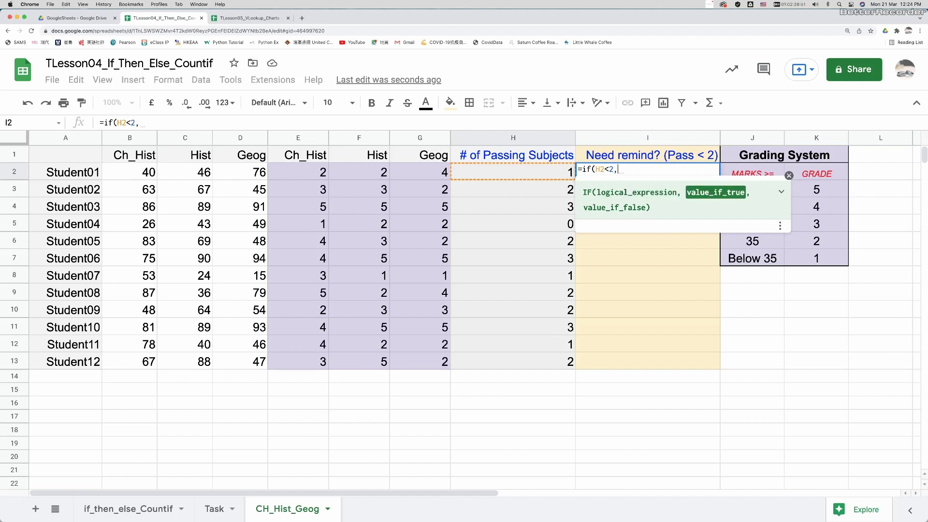
text("Re)
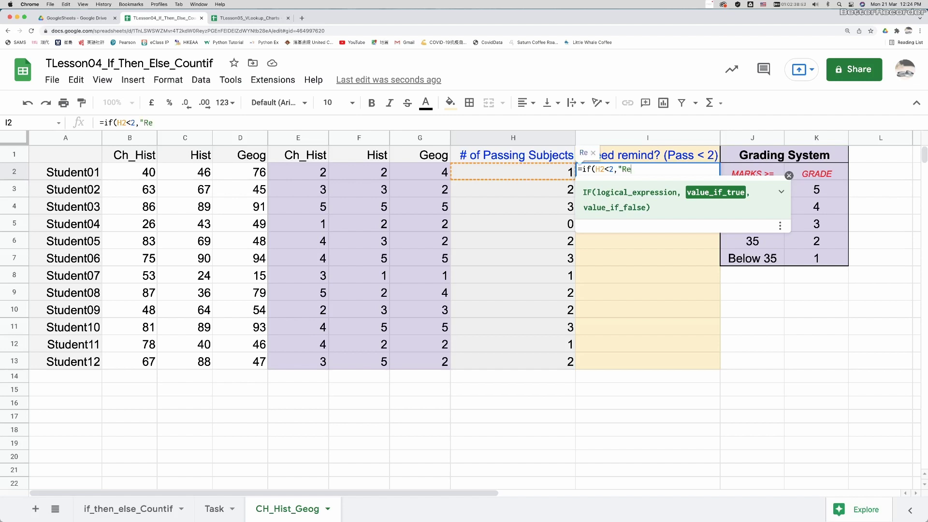
text(mind")
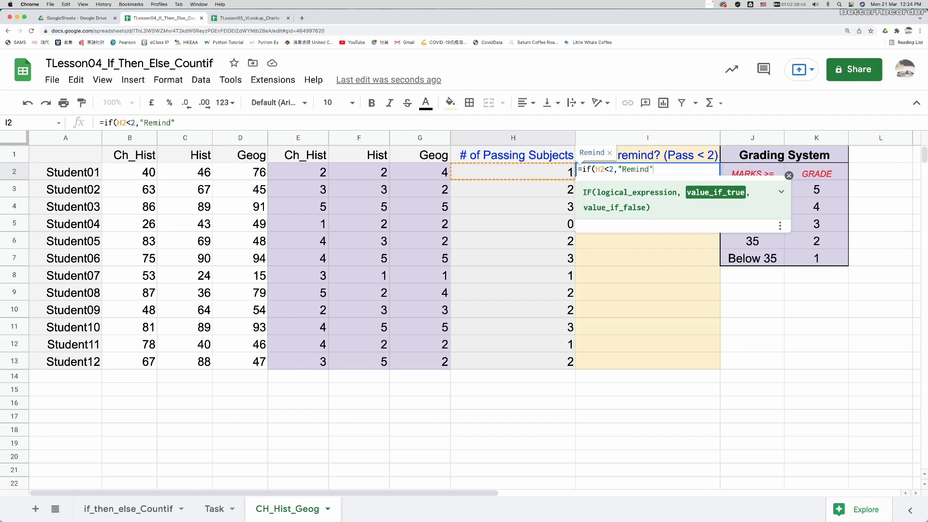
text(,)
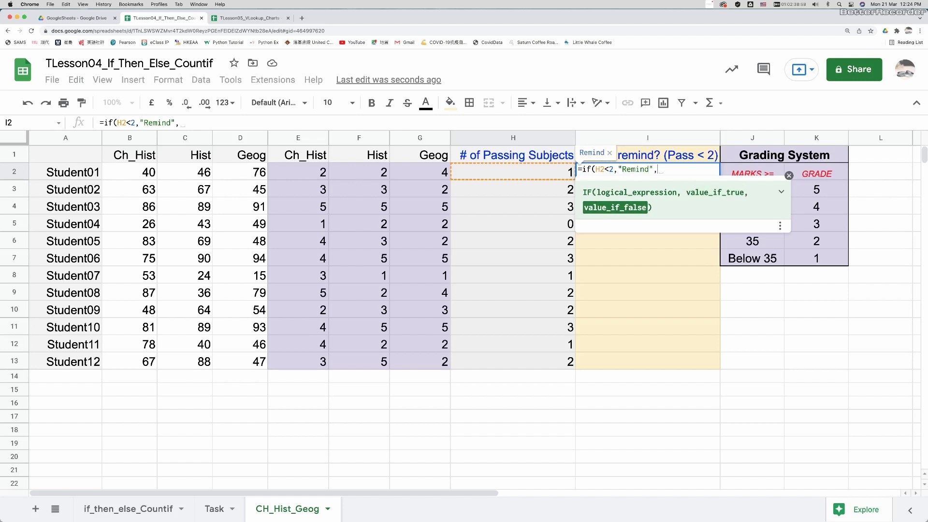
text("")
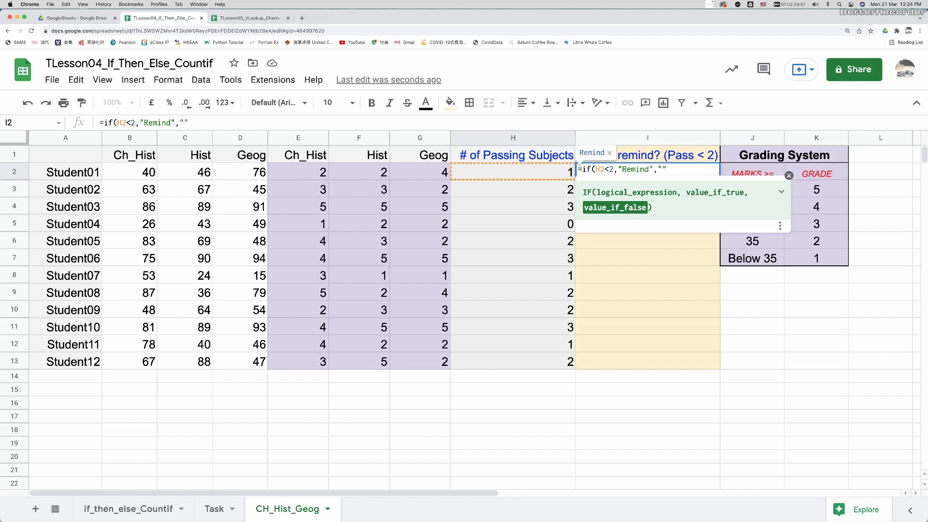
text())
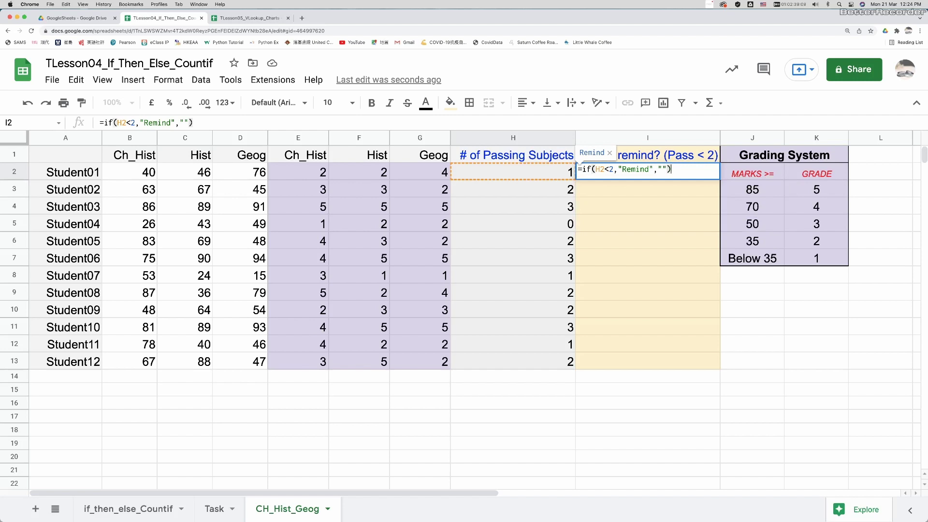
key(Return)
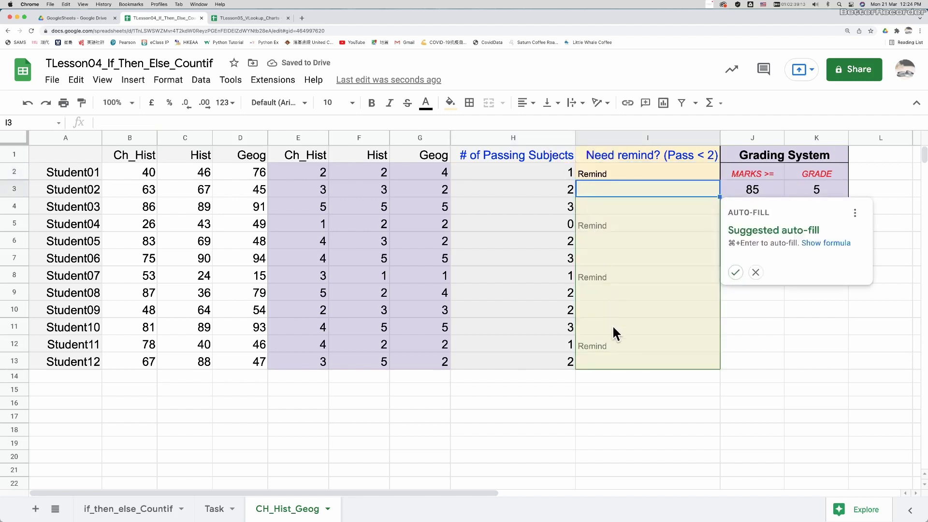
click(736, 273)
click(681, 282)
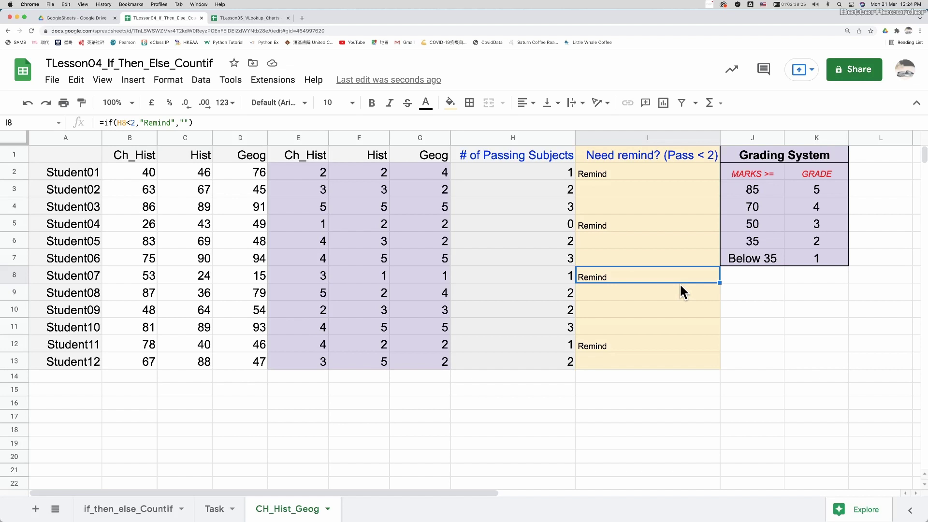
- Switch to the TLesson05_VLookup_Charts spreadsheet tab
click(248, 18)
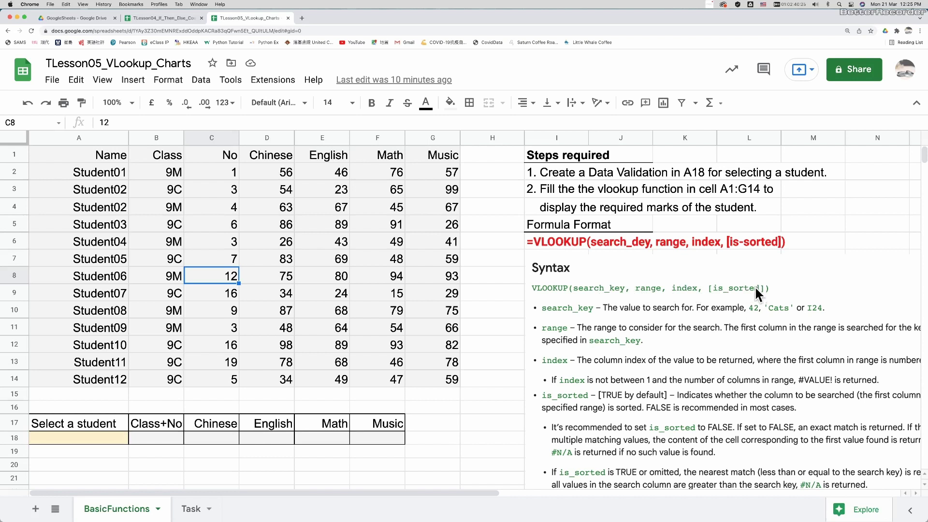
click(84, 433)
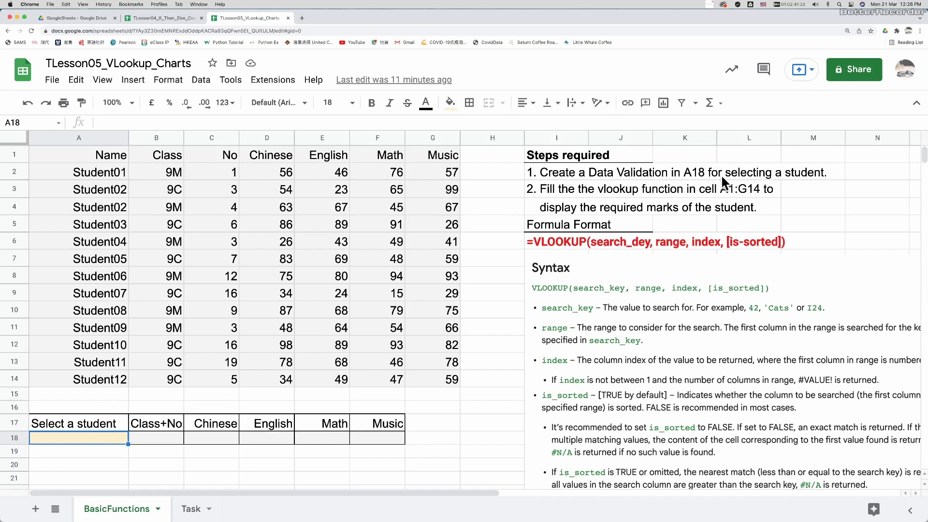
- Add a data validation rule to A18 using a list from the range A2:A14
click(202, 81)
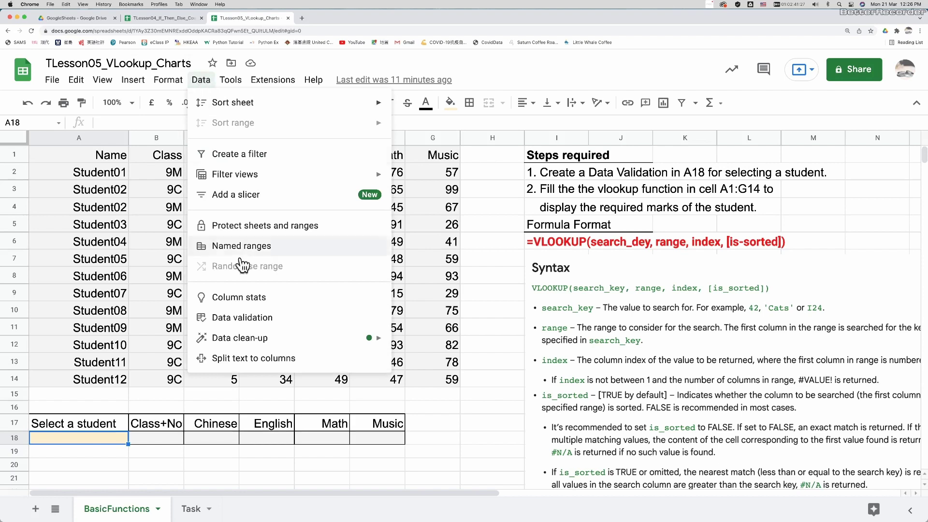
click(253, 318)
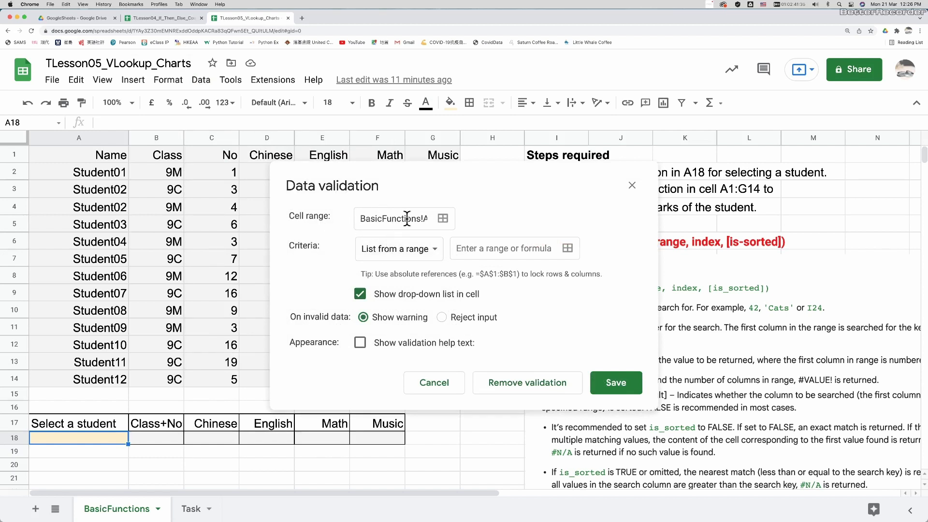
click(443, 218)
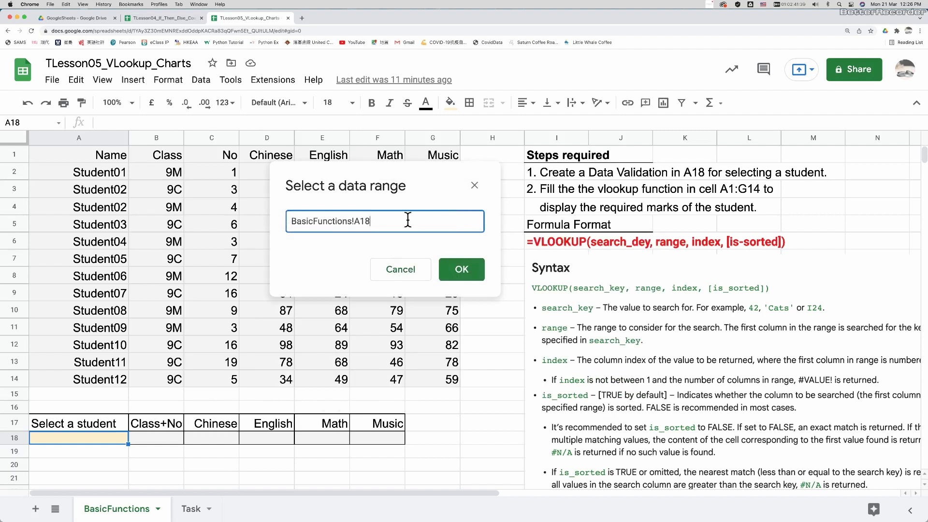
click(400, 270)
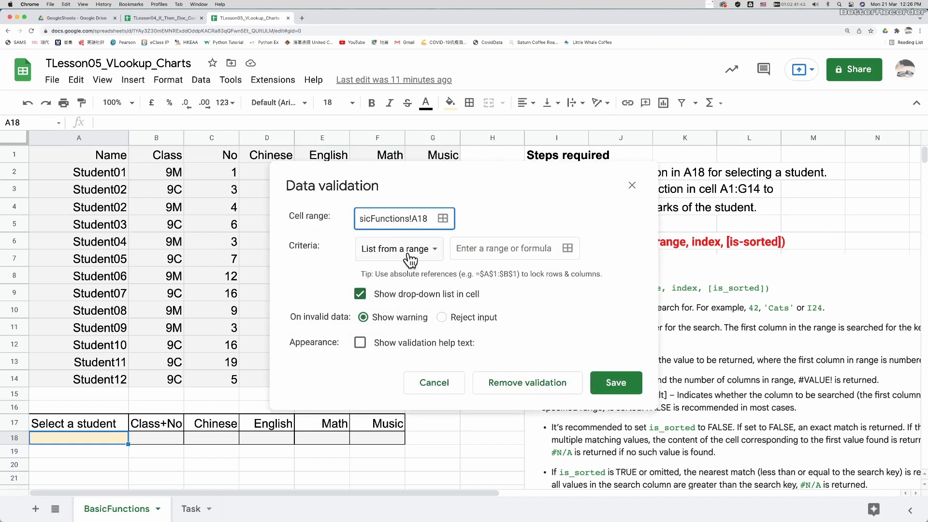
click(403, 253)
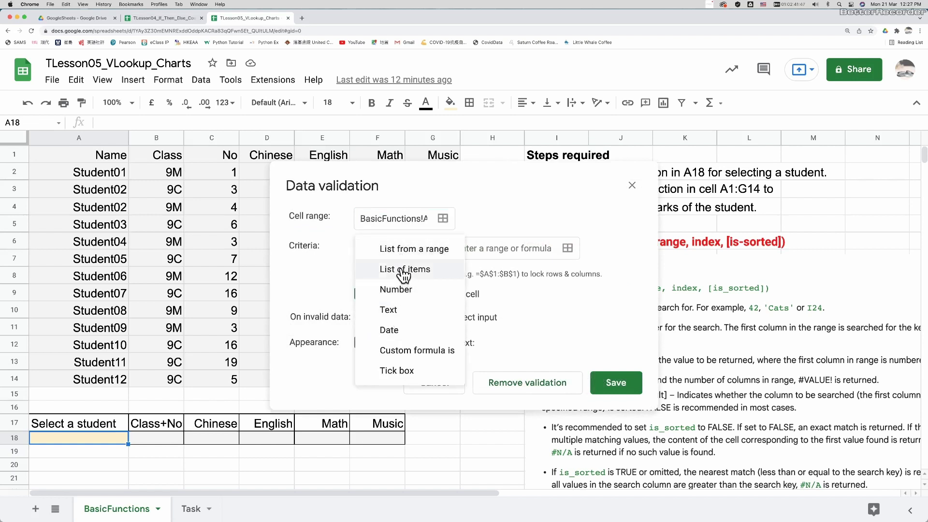
click(404, 272)
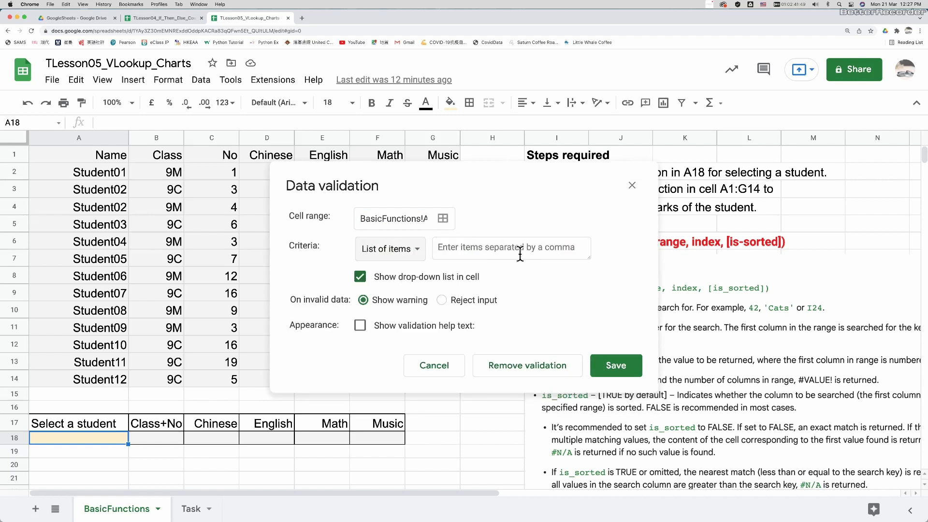
click(404, 250)
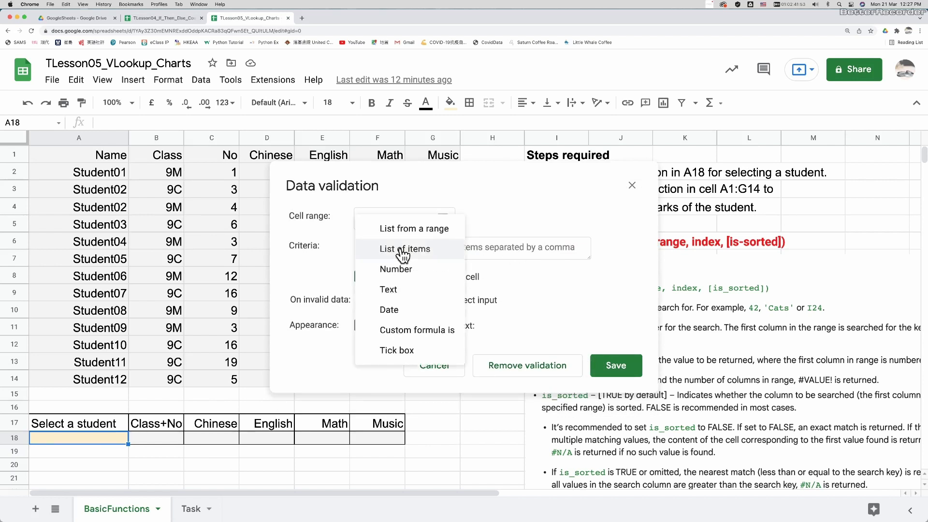
click(411, 227)
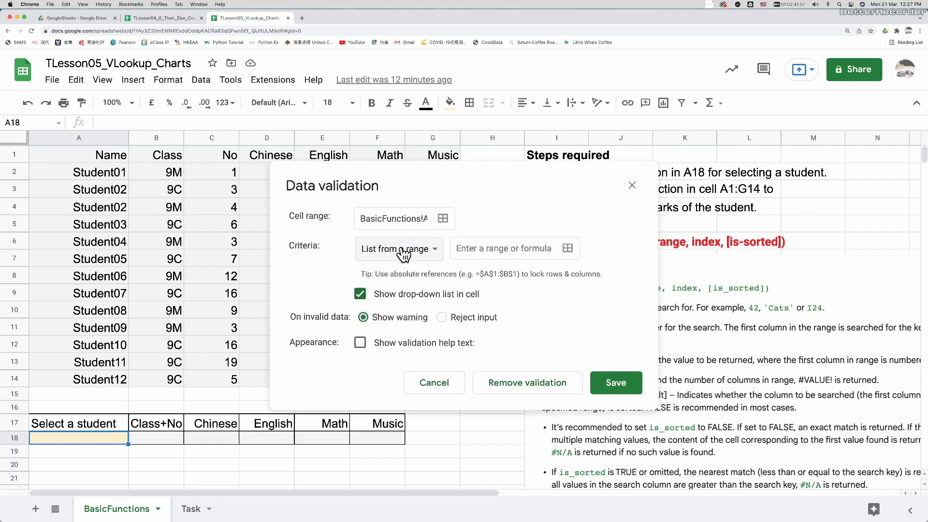
click(476, 249)
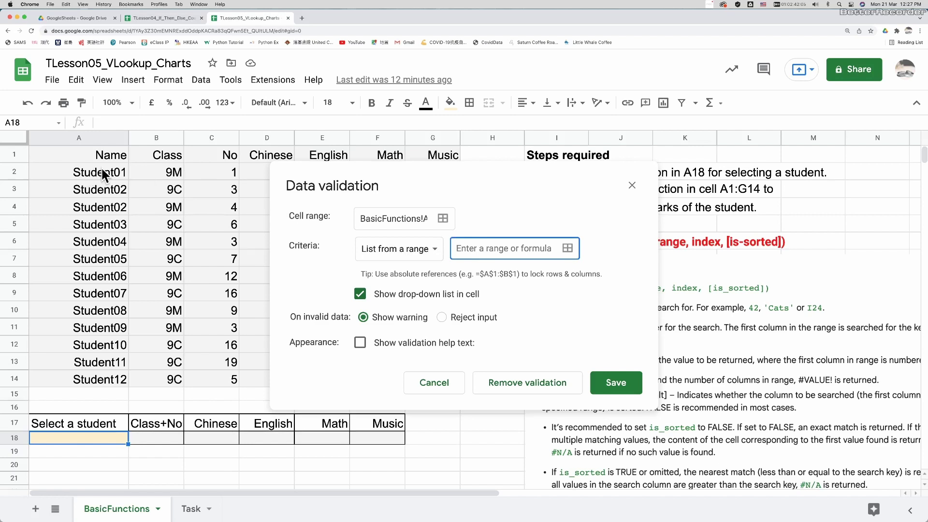
drag(101, 167, 112, 382)
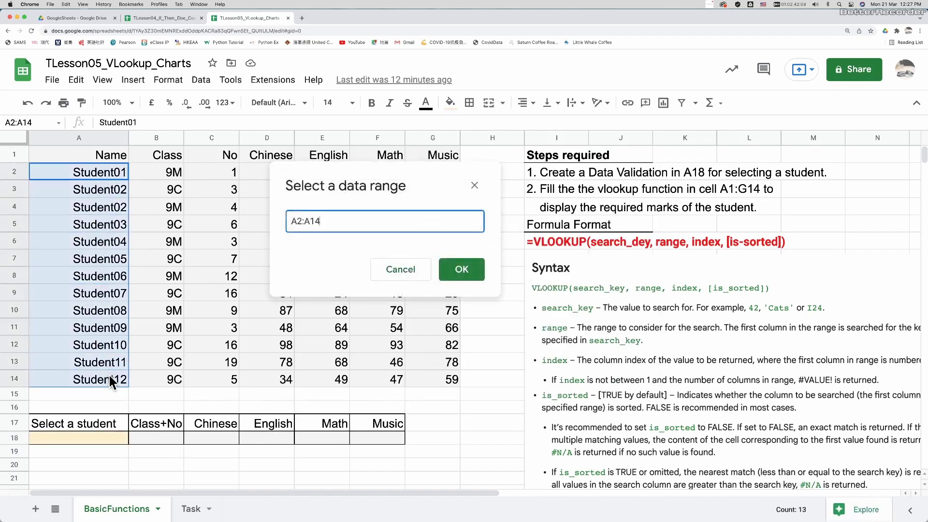
click(471, 271)
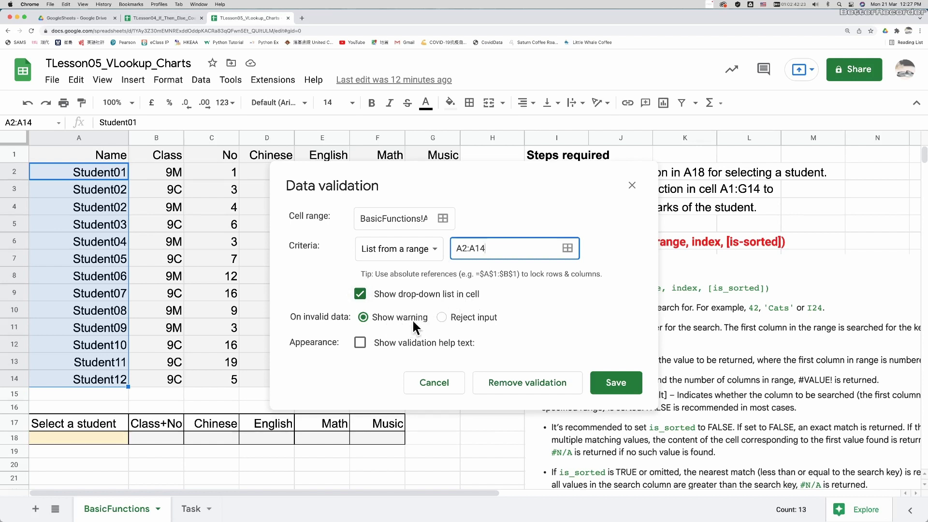
- Make invalid entries show a warning and set help text "Please select from the list ONLY!"
click(442, 317)
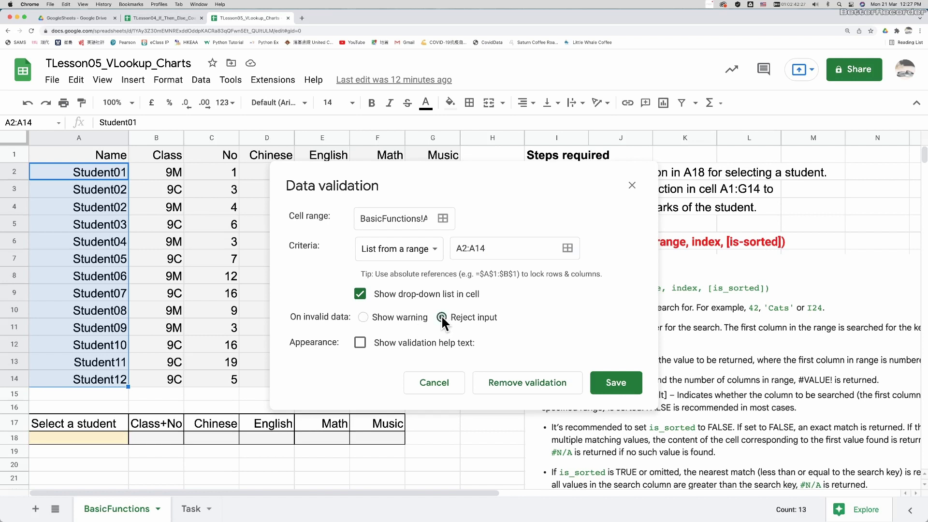
click(399, 318)
click(379, 345)
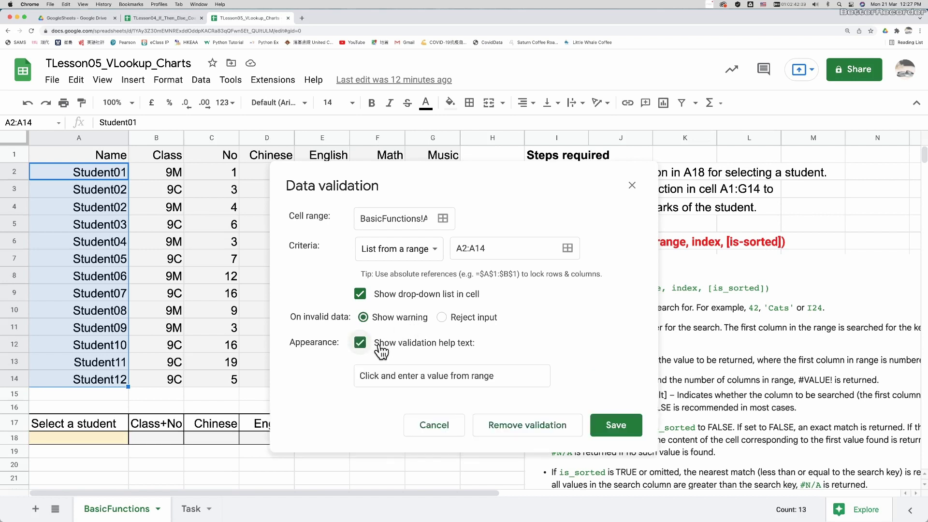
drag(519, 376, 374, 367)
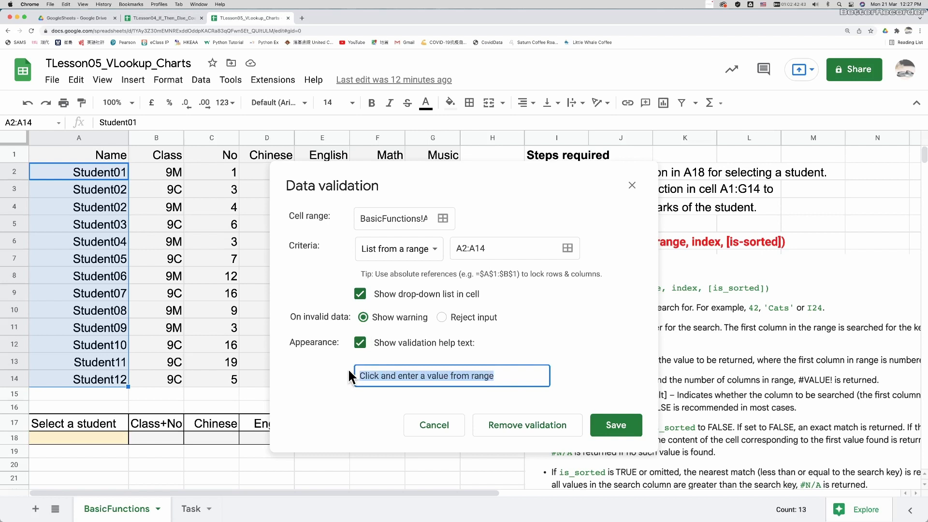
text(Please sele)
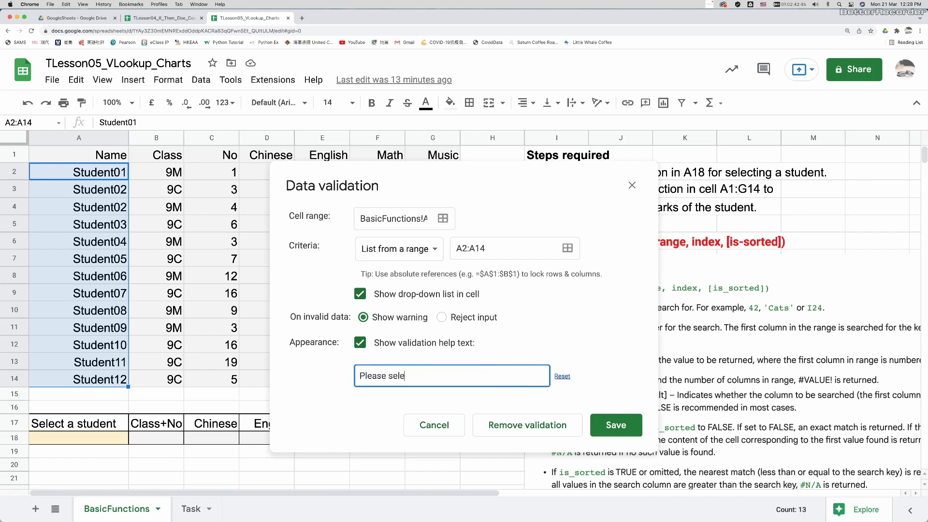
text(ct ffro)
key(BackSpace)
key(BackSpace)
key(BackSpace)
text(rom the list)
text(OPN)
key(BackSpace)
key(BackSpace)
text(NLY)
text(!)
- Save the A18 validation rule and test its drop-down by picking Student07, then Student02
click(611, 428)
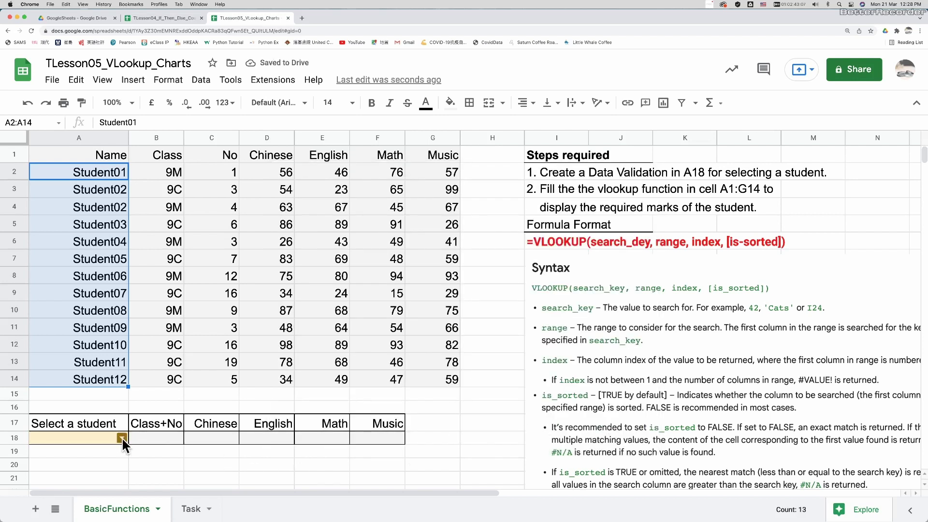
click(122, 438)
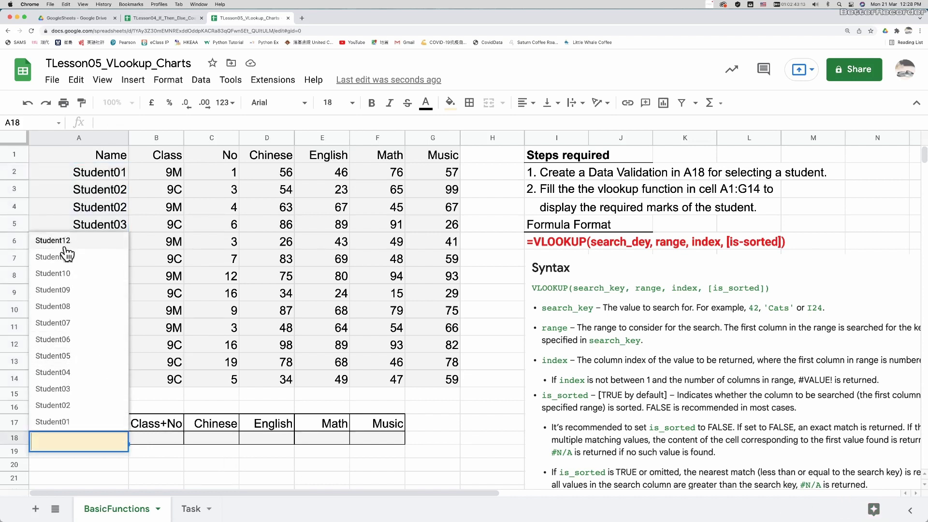
click(68, 326)
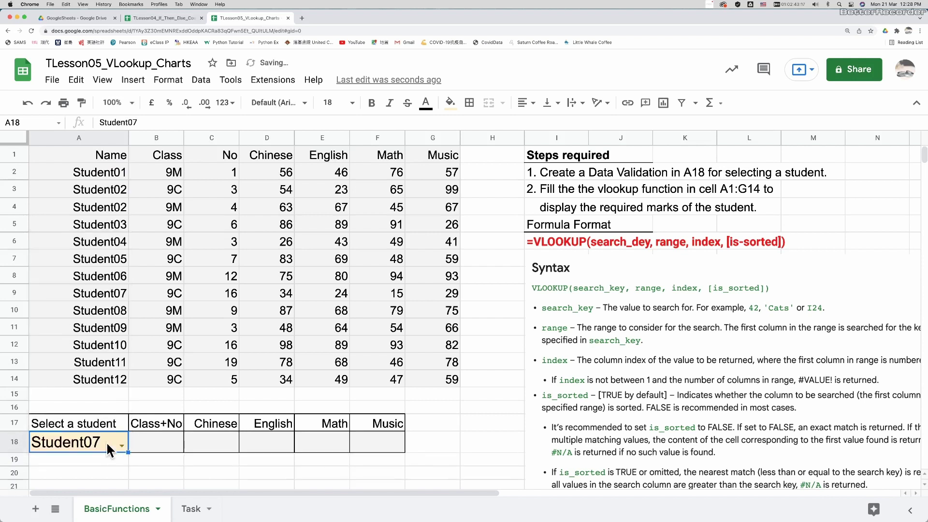
click(120, 444)
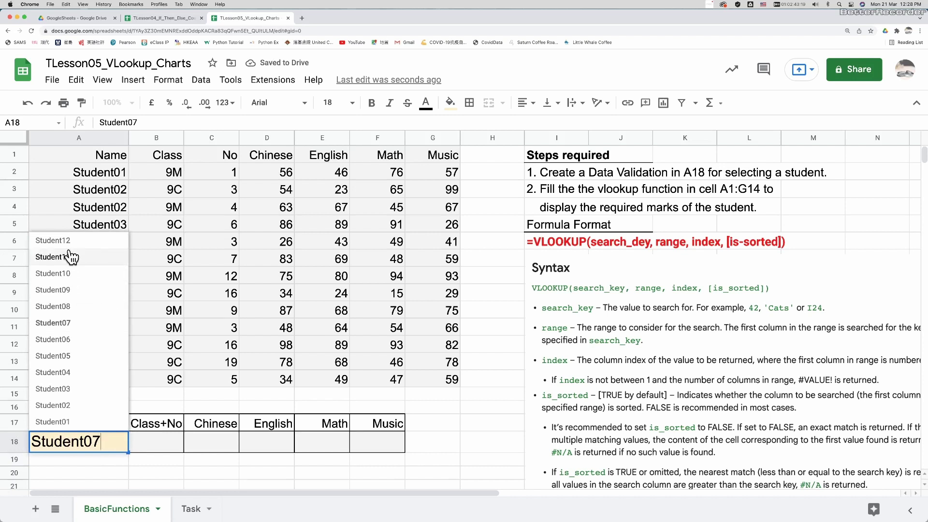
click(71, 400)
click(158, 442)
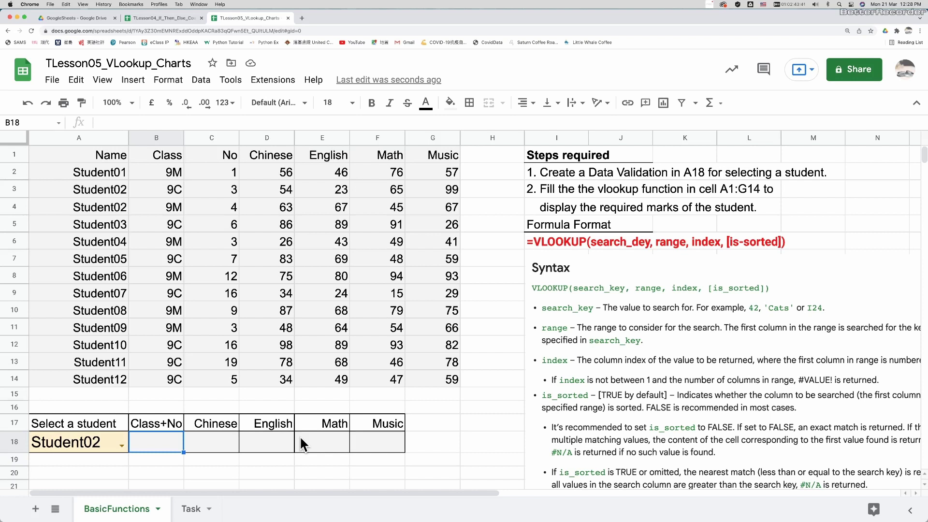
- Name the marks table A1:G14 'dataRange' through Data > Named ranges
mouse_move(98, 154)
mouse_down()
mouse_move(260, 198)
mouse_move(436, 380)
mouse_up()
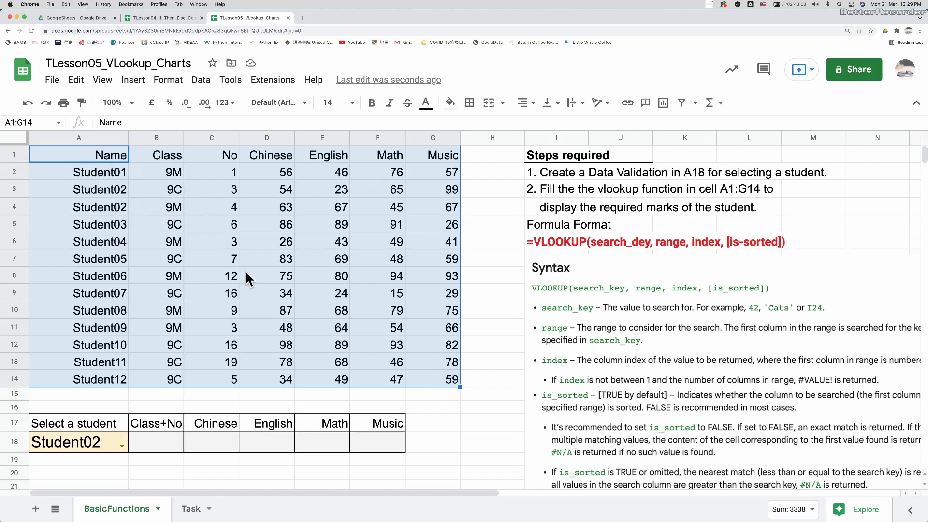
click(123, 327)
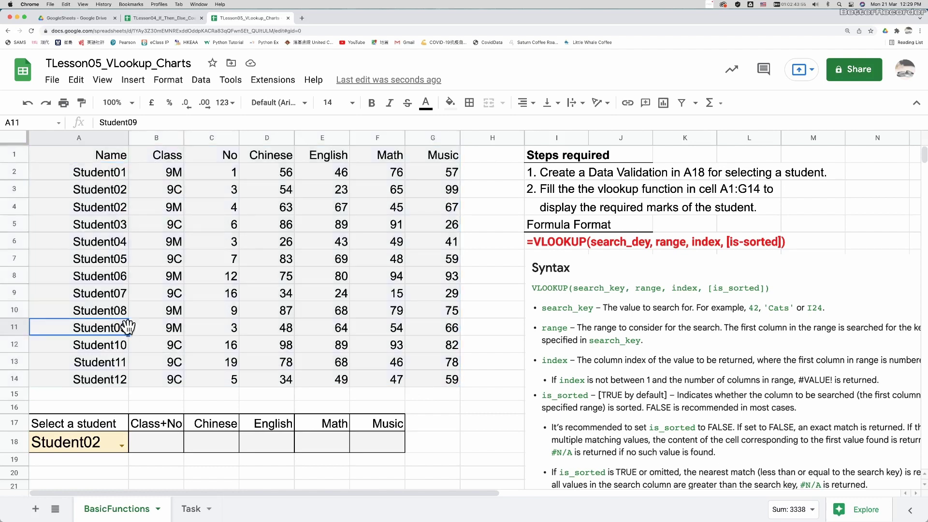
drag(86, 157, 438, 383)
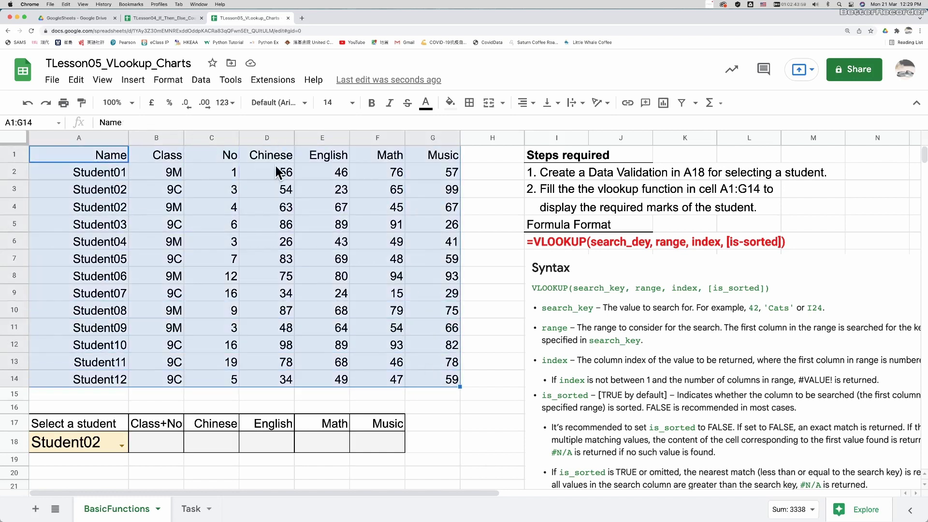
click(201, 80)
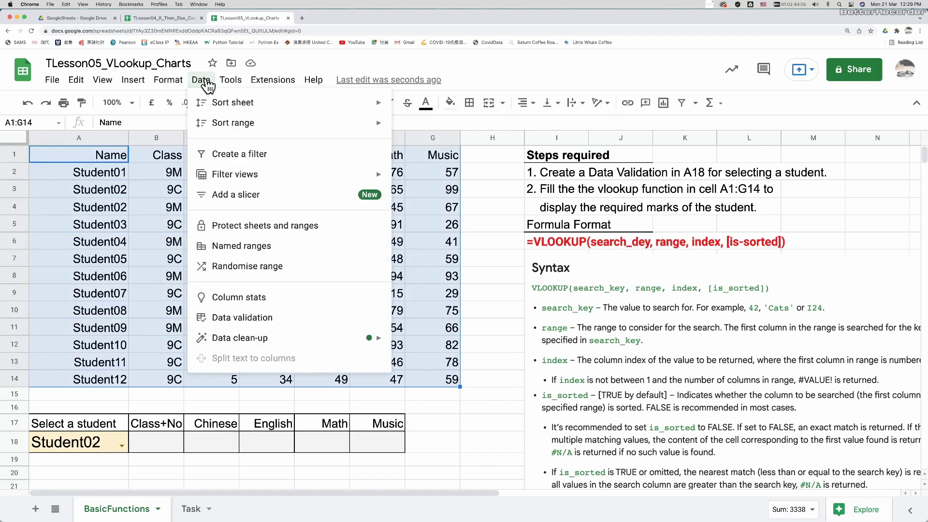
click(251, 246)
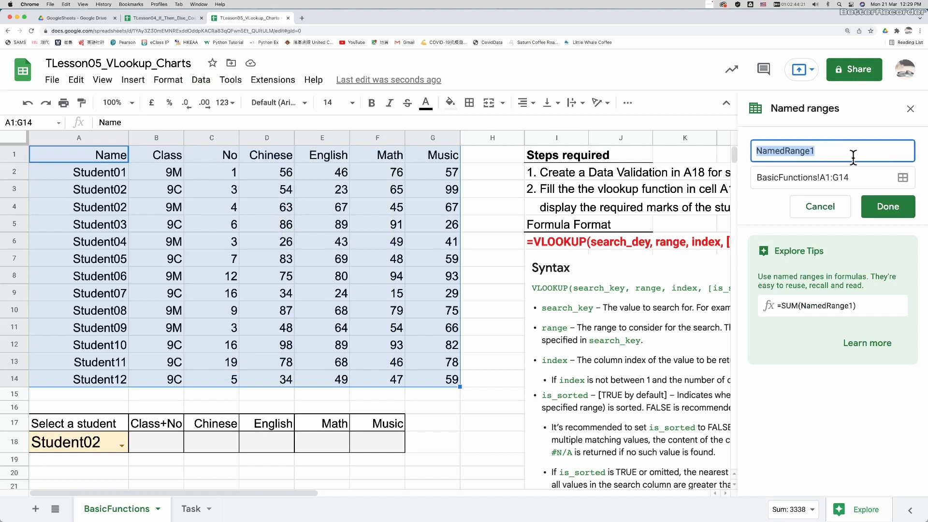
text(data)
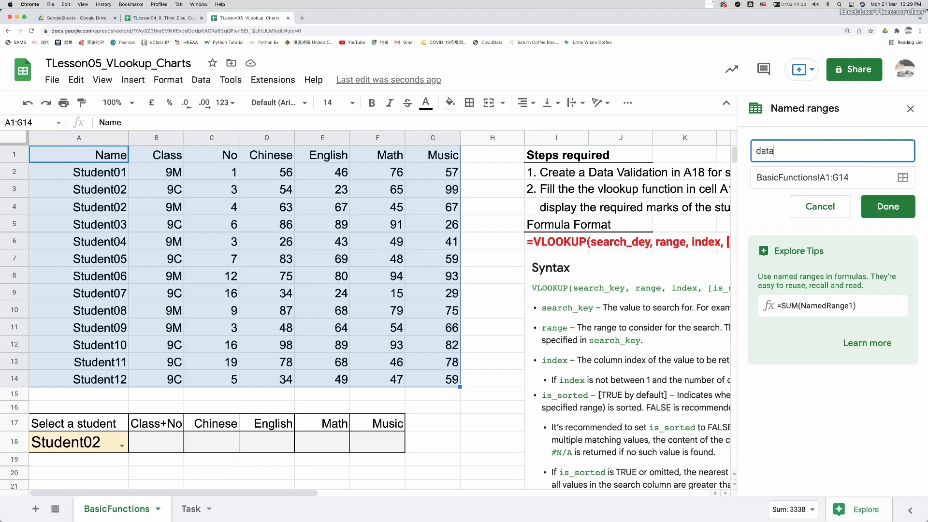
text(Range)
click(879, 209)
click(889, 207)
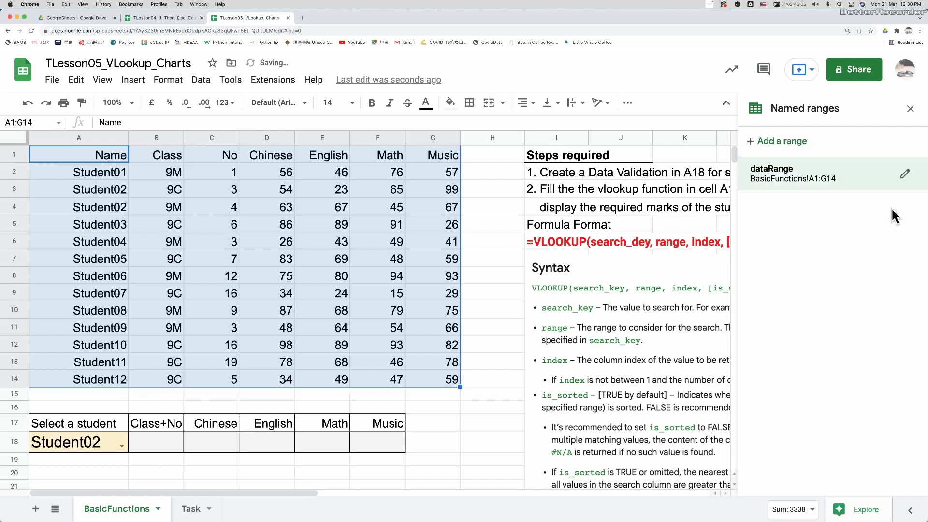
click(911, 112)
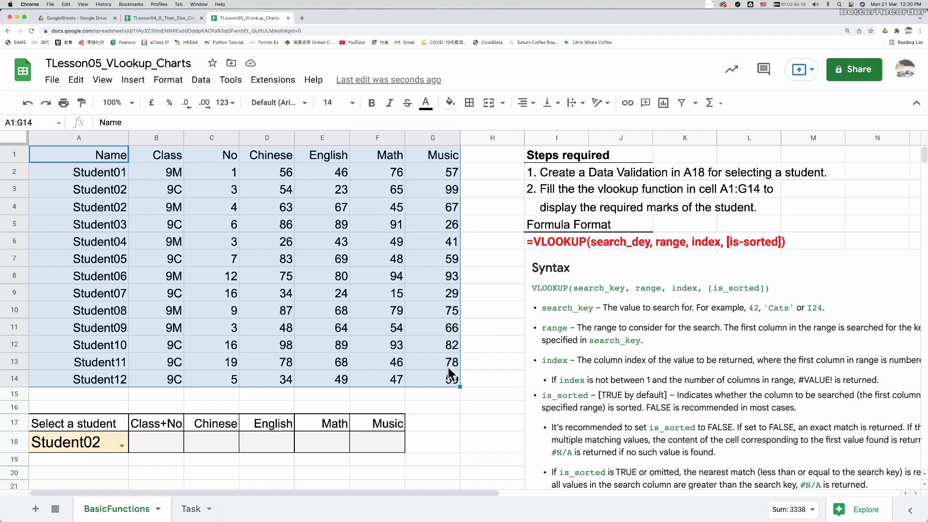
- Begin =vlookup(A18,dataRange in C18, picking dataRange from the suggestions
click(160, 437)
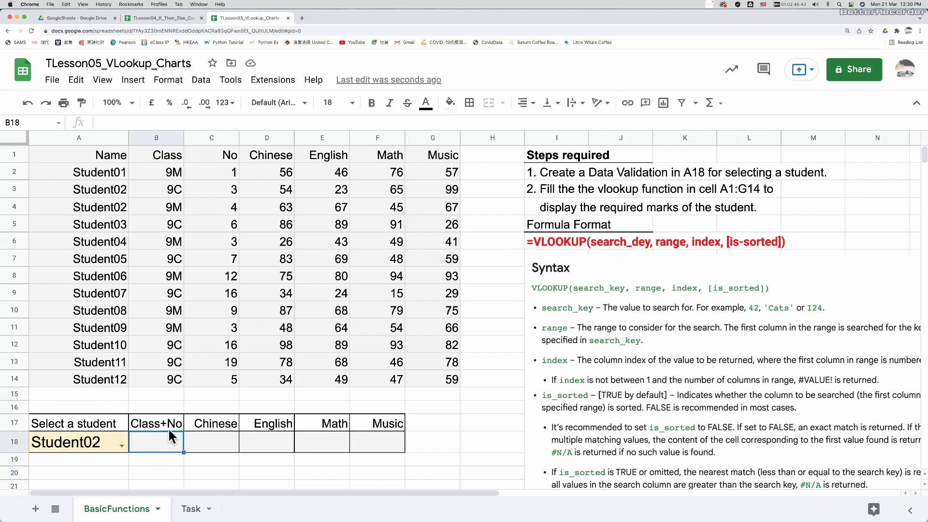
click(210, 445)
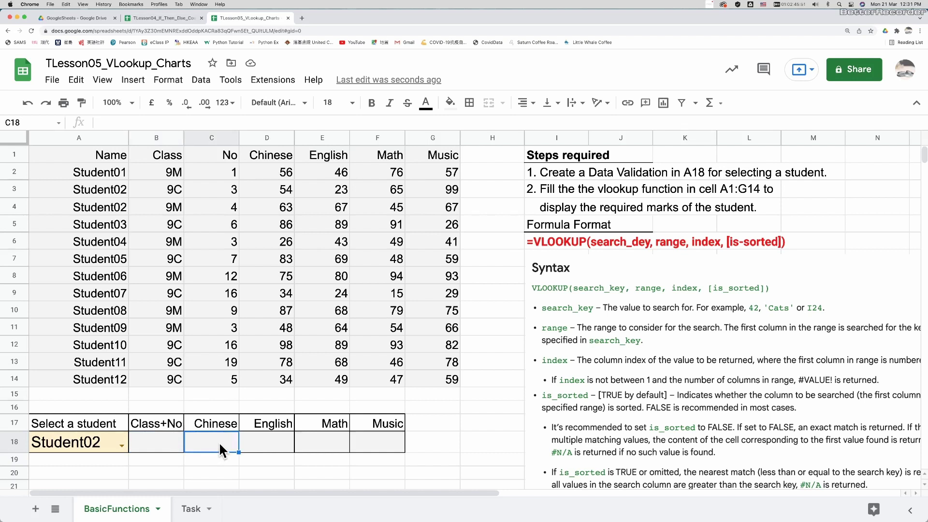
text(=)
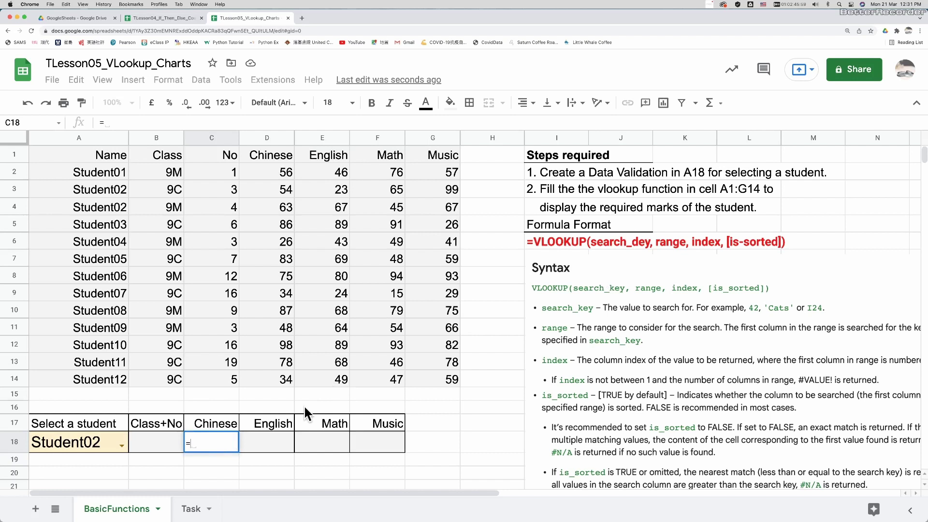
text(vlookup)
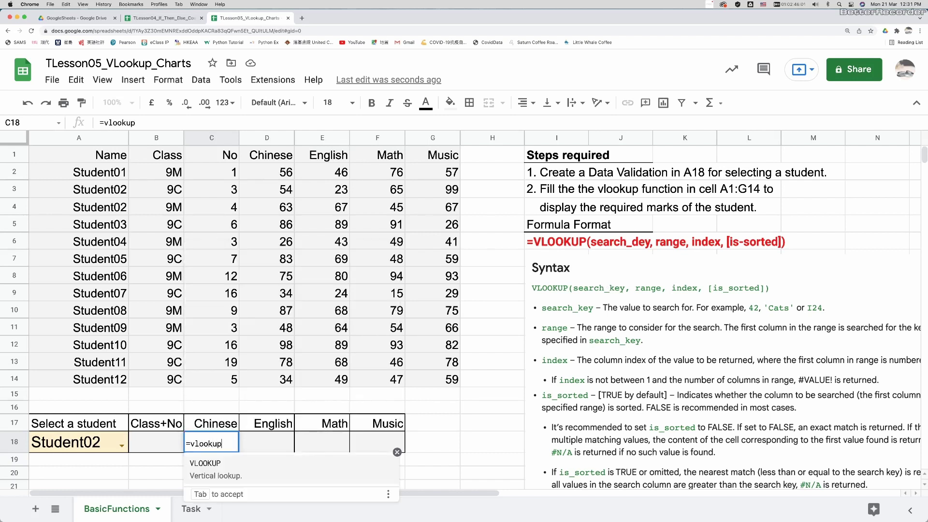
text(()
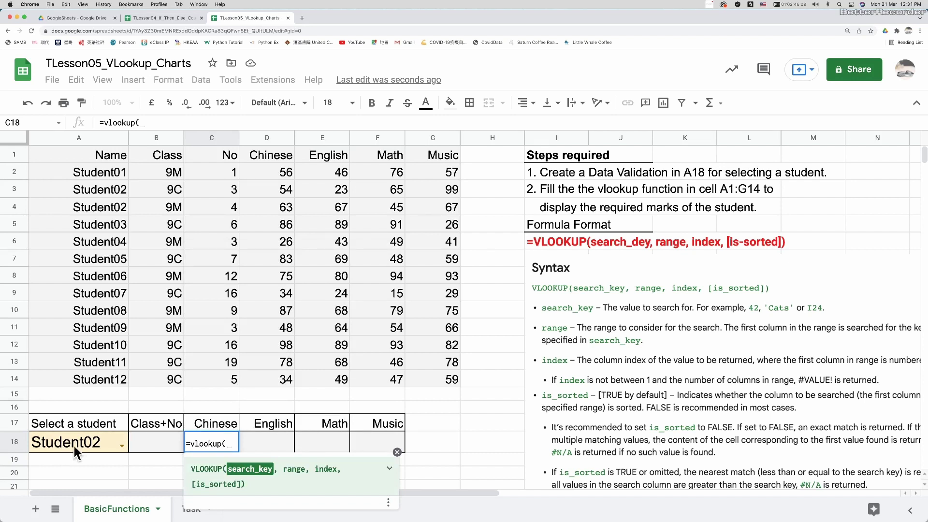
click(58, 445)
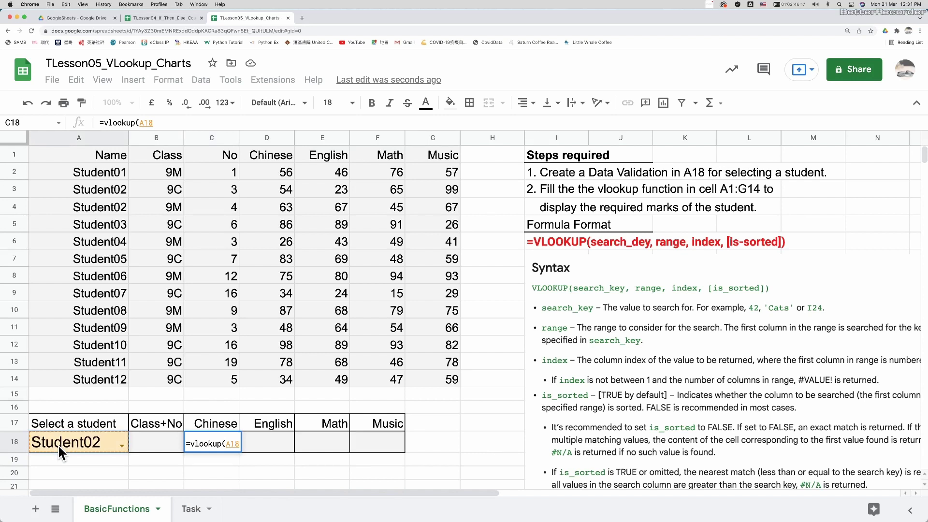
text(,)
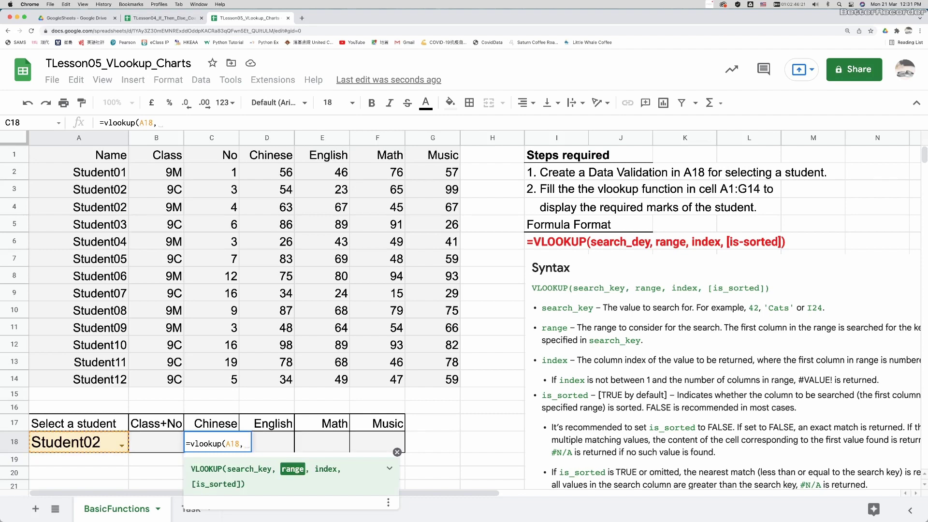
text(data)
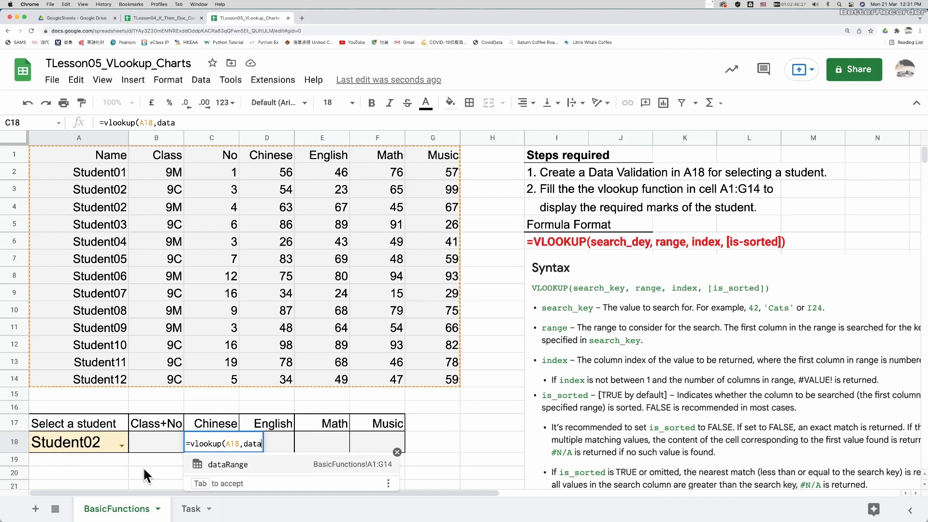
click(225, 466)
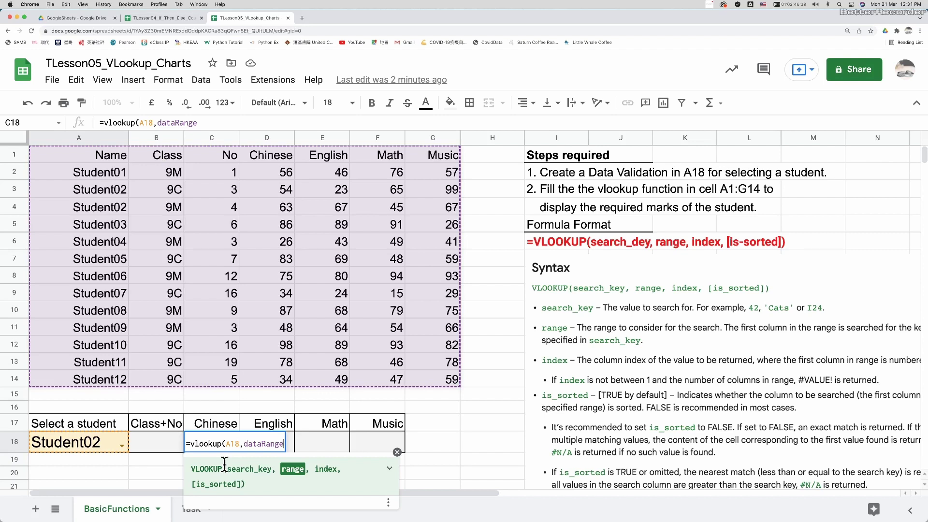
- Finish C18 as =vlookup(A18,dataRange,4,FALSE) to return 54, then highlight FALSE
text(,)
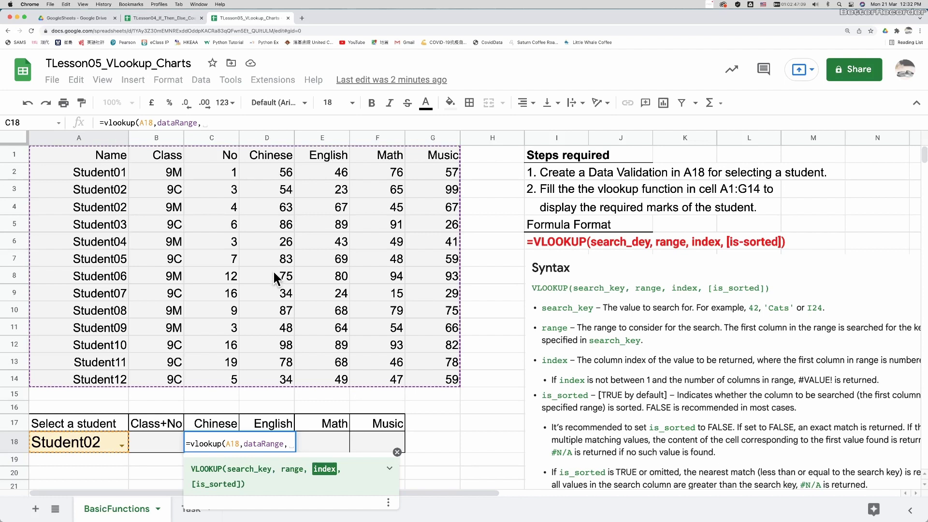
text(4)
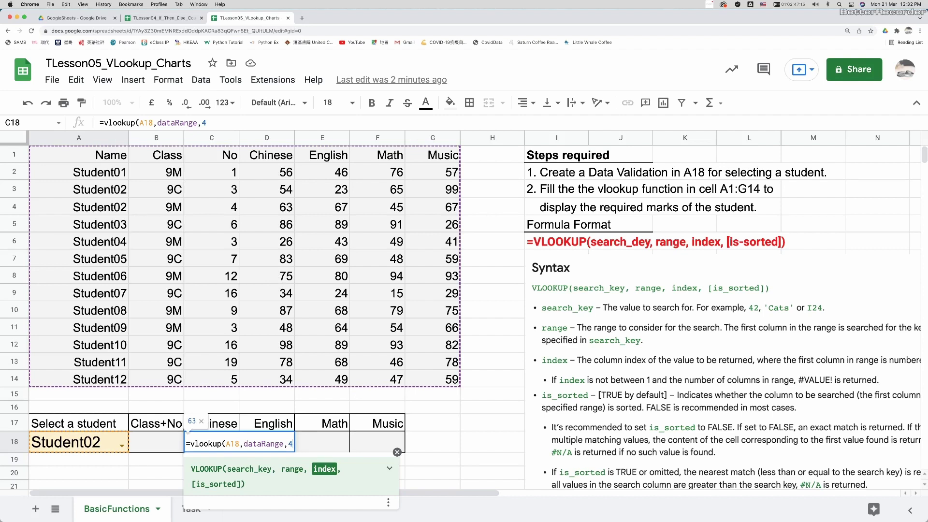
text(,)
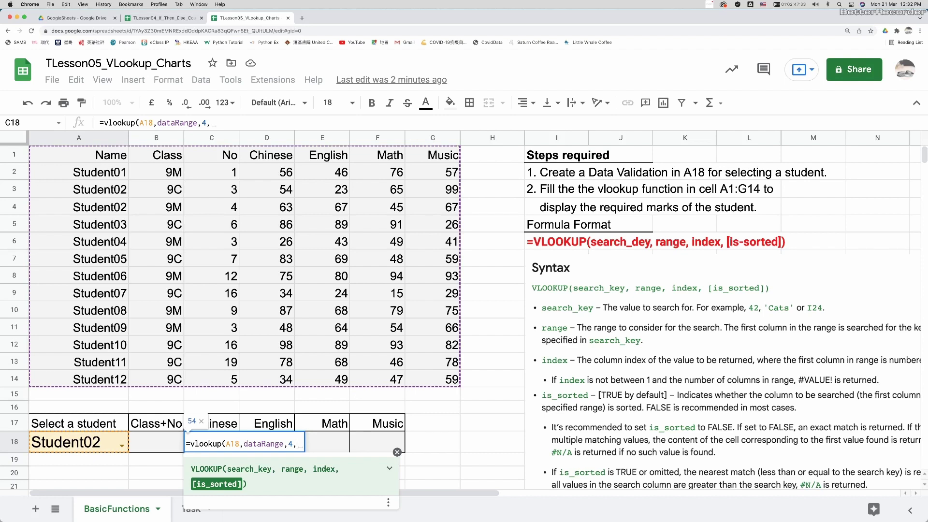
text(FA)
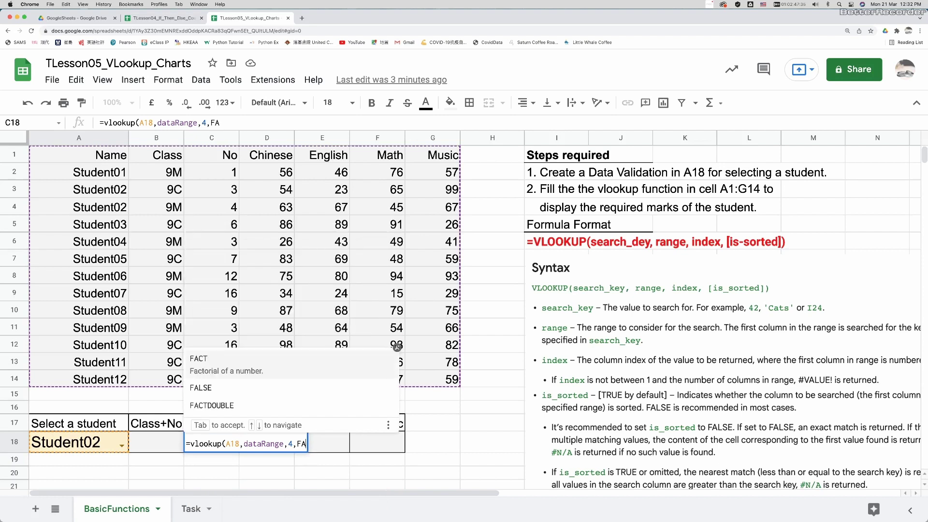
text(L)
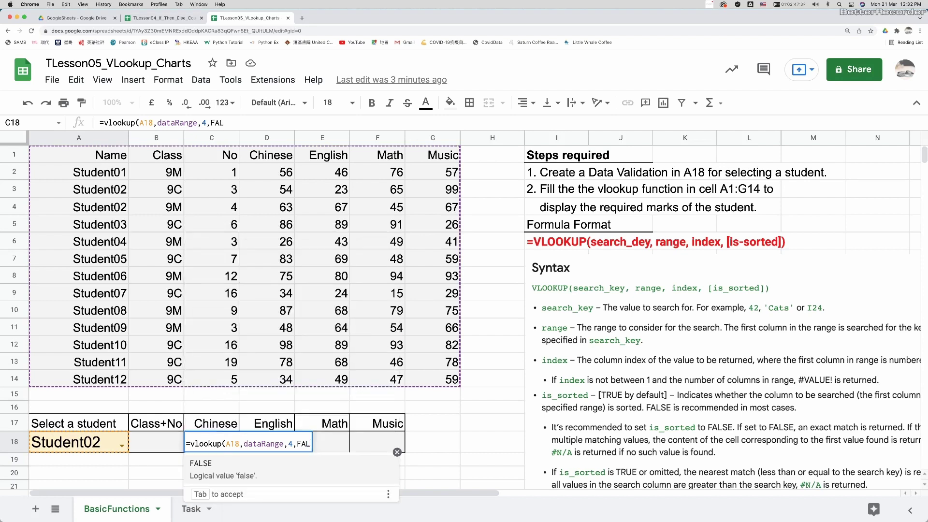
text(SE)
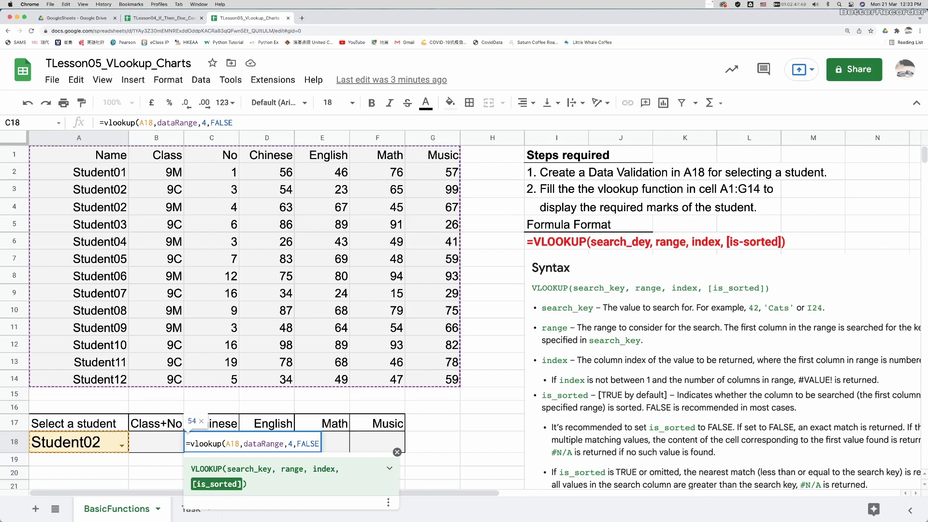
text())
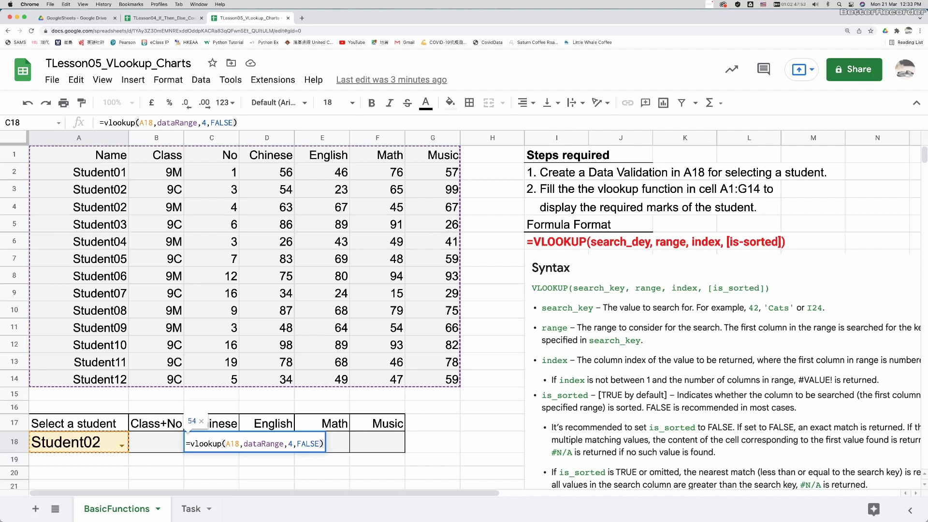
key(Return)
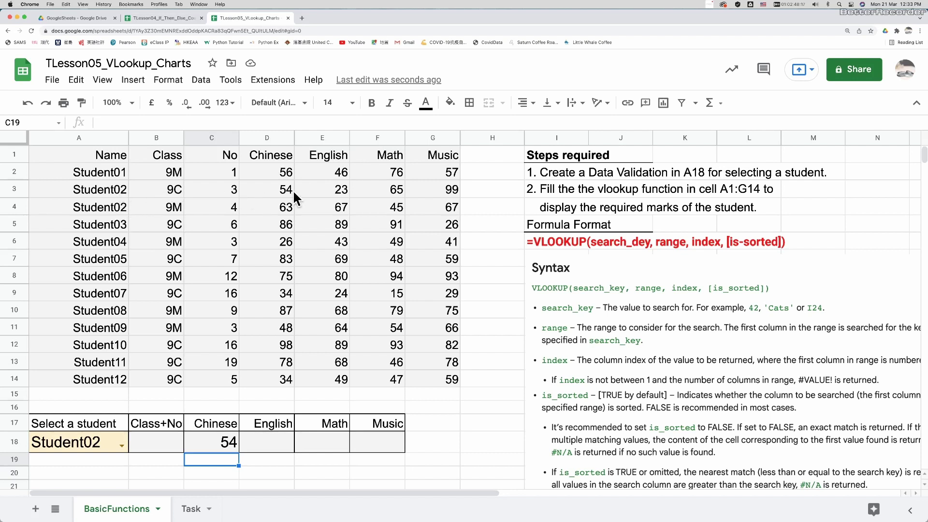
click(228, 443)
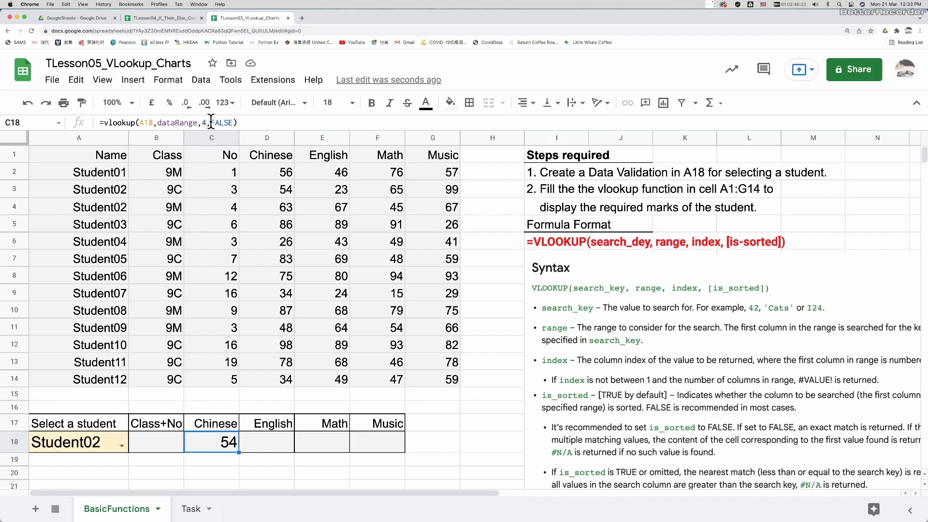
drag(211, 122, 234, 123)
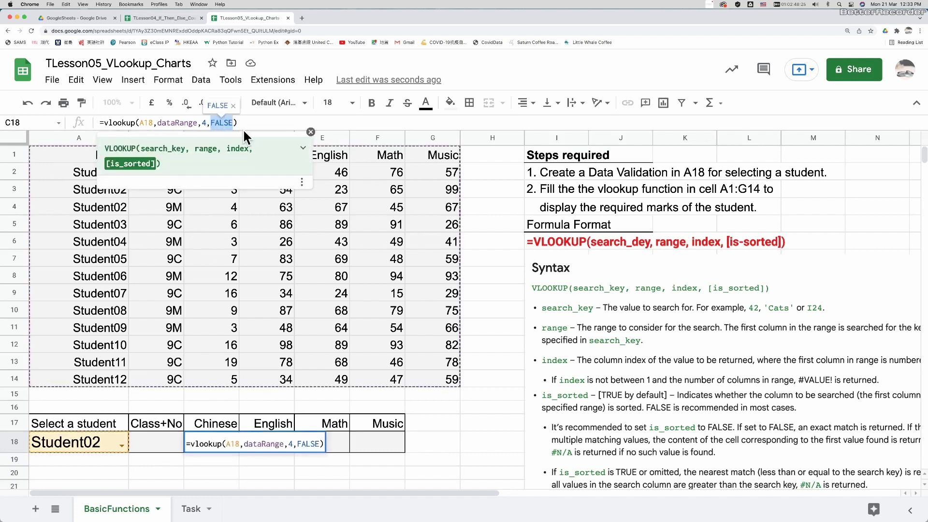
key(Return)
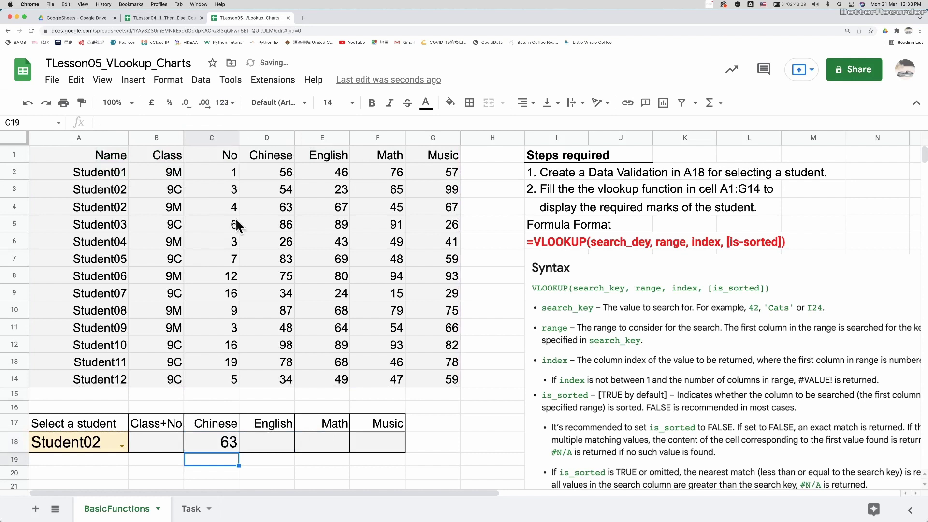
click(221, 437)
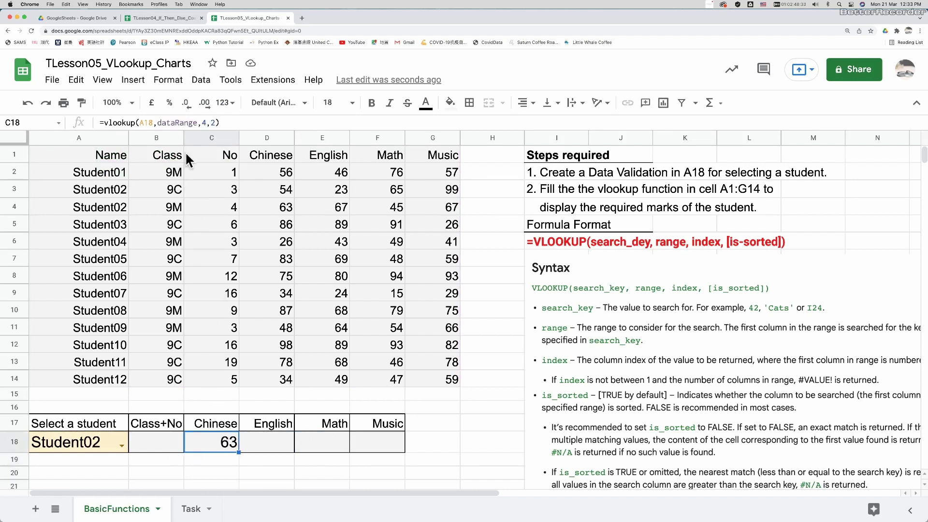
click(222, 123)
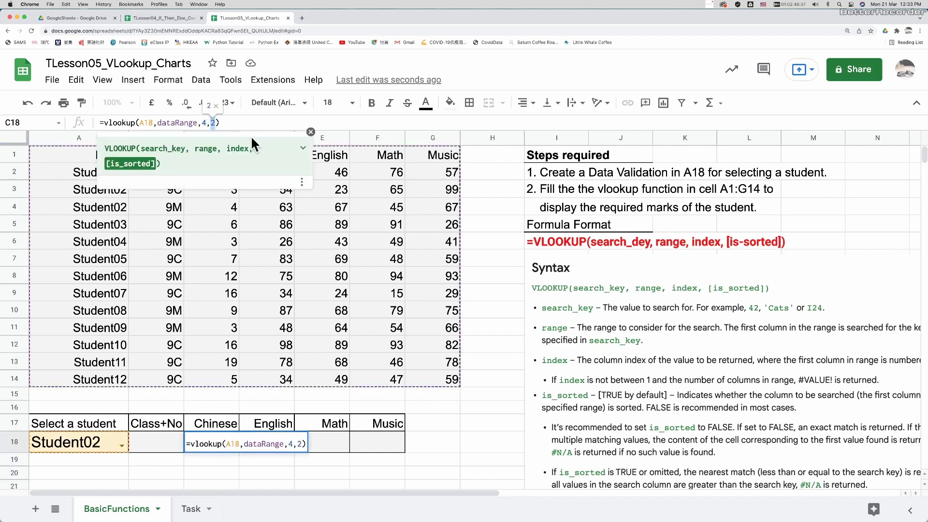
text(FALSE)
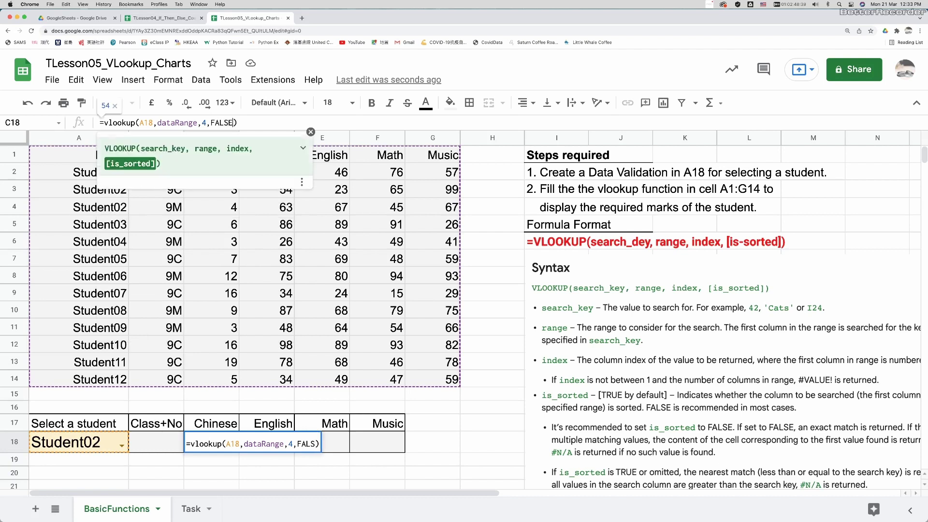
key(Return)
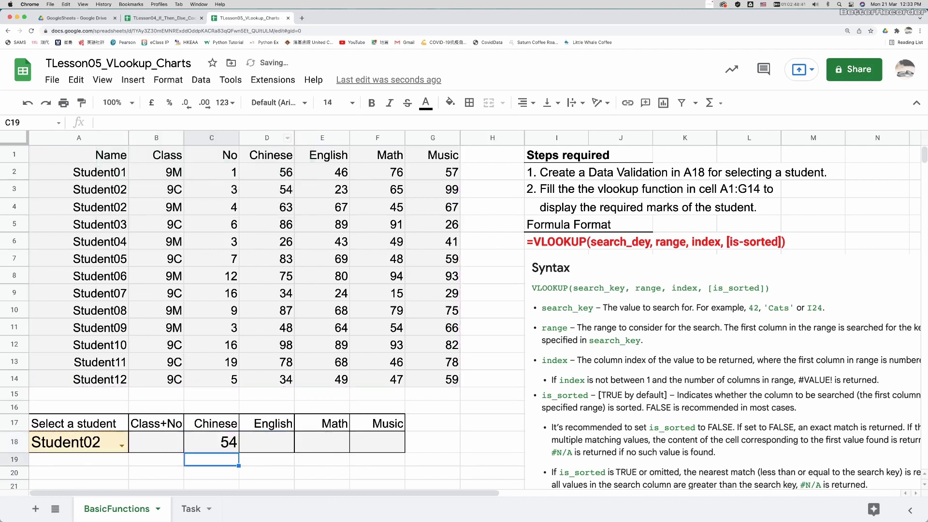
click(210, 437)
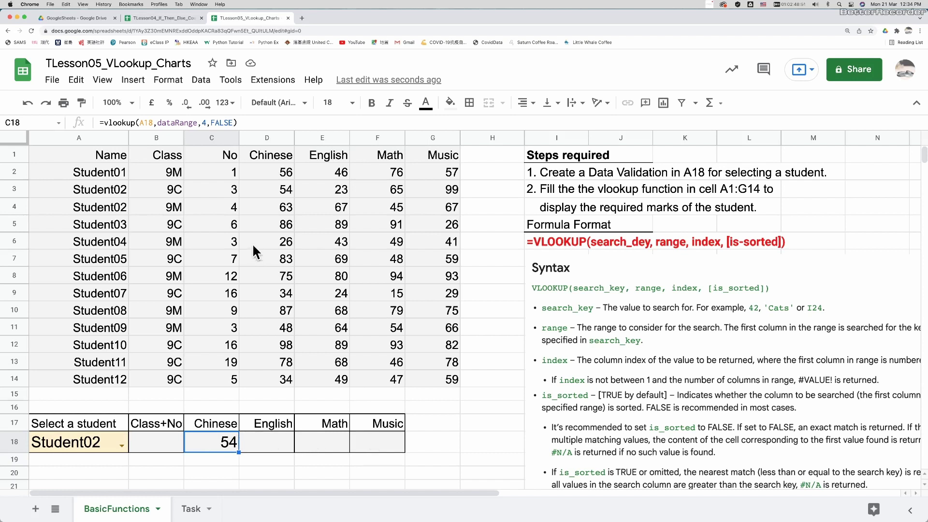
- Make C18's lookup key the absolute reference $A$18 with F4
click(152, 121)
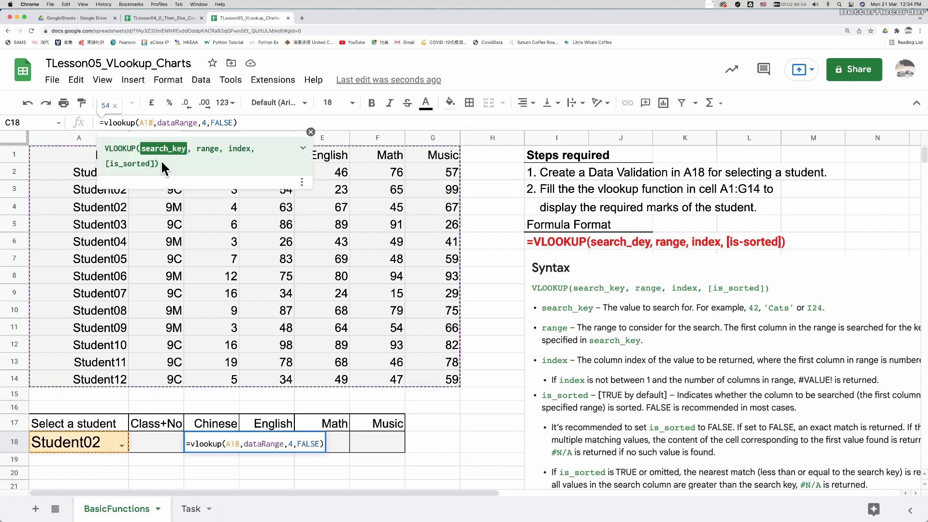
key(F4)
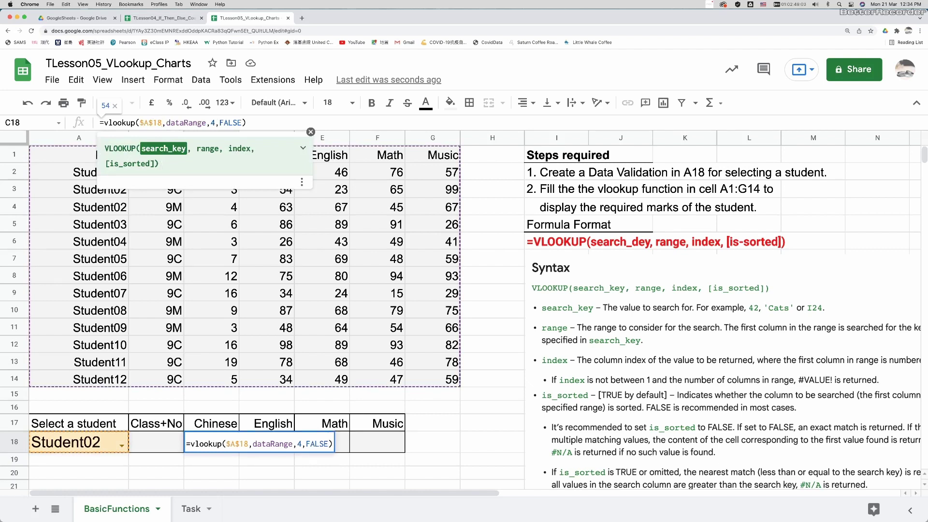
key(Return)
click(216, 443)
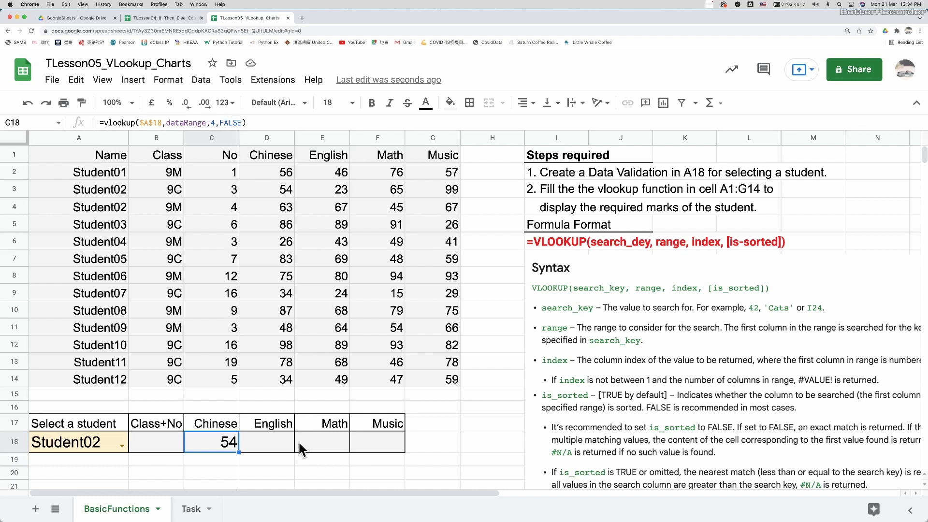
- Copy the C18 lookup across to F18 and set D18's column index to 5
drag(238, 453, 386, 454)
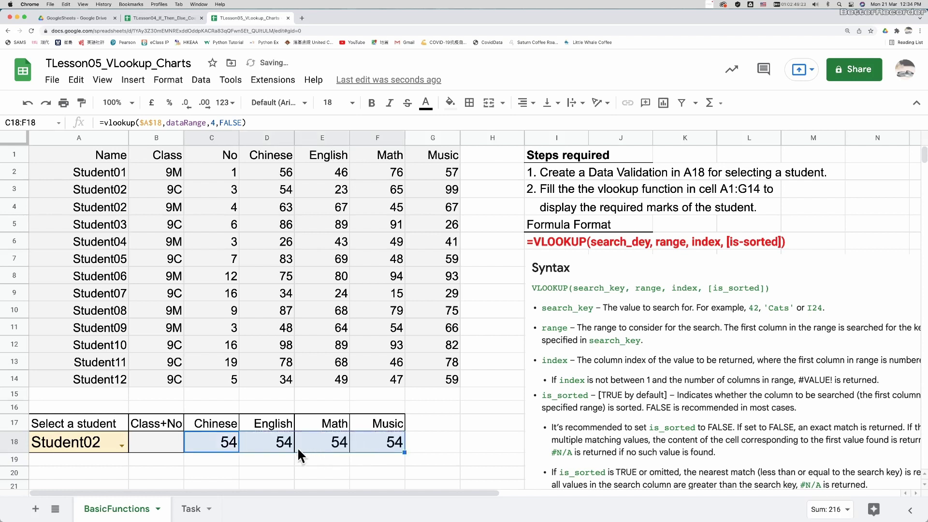
click(283, 449)
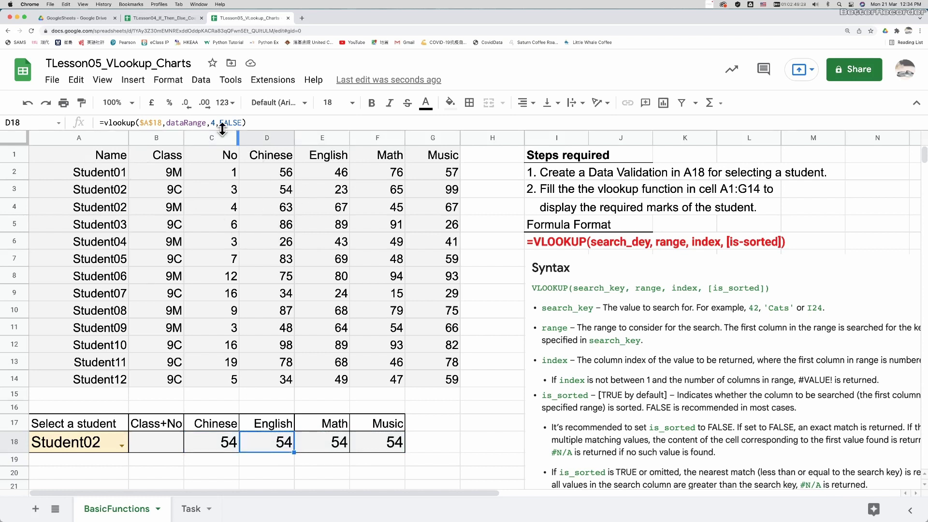
double_click(212, 123)
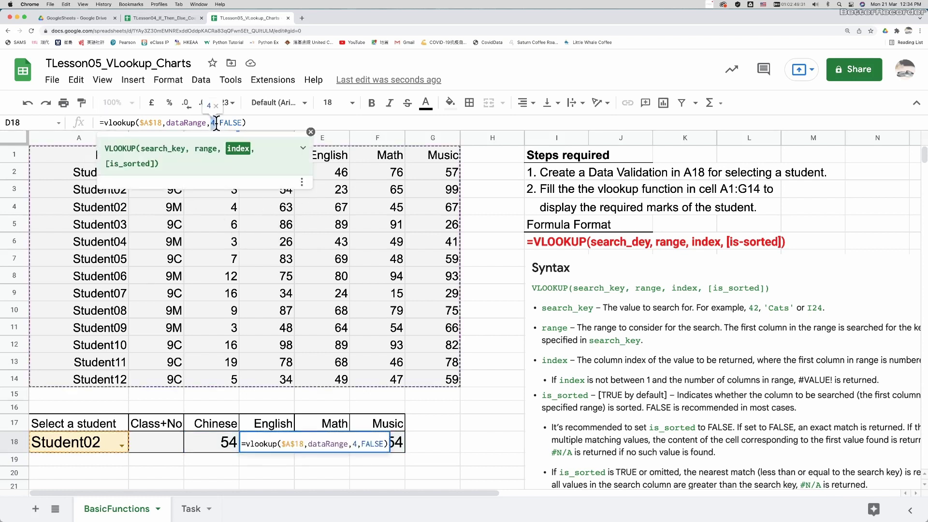
text(5)
key(Return)
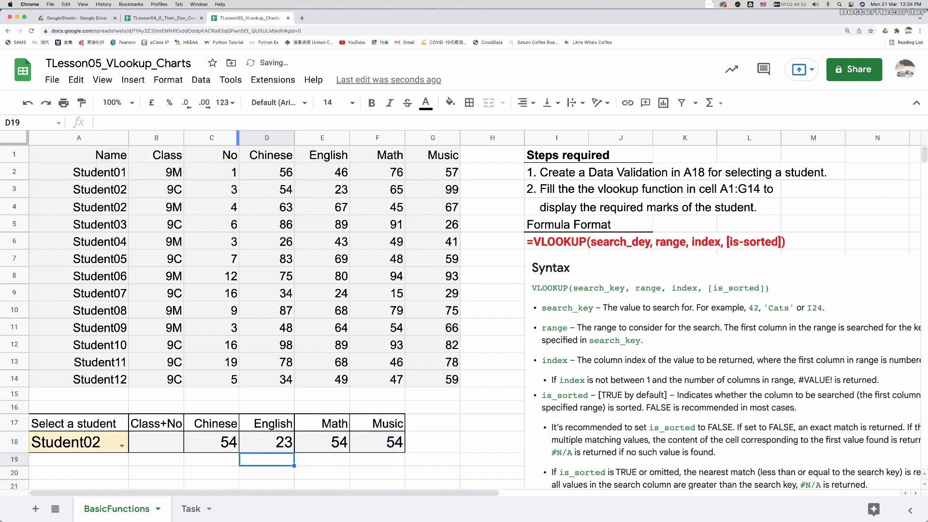
- Change the column indexes in E18 to 6 (Math) and F18 to 7 (Music)
click(333, 444)
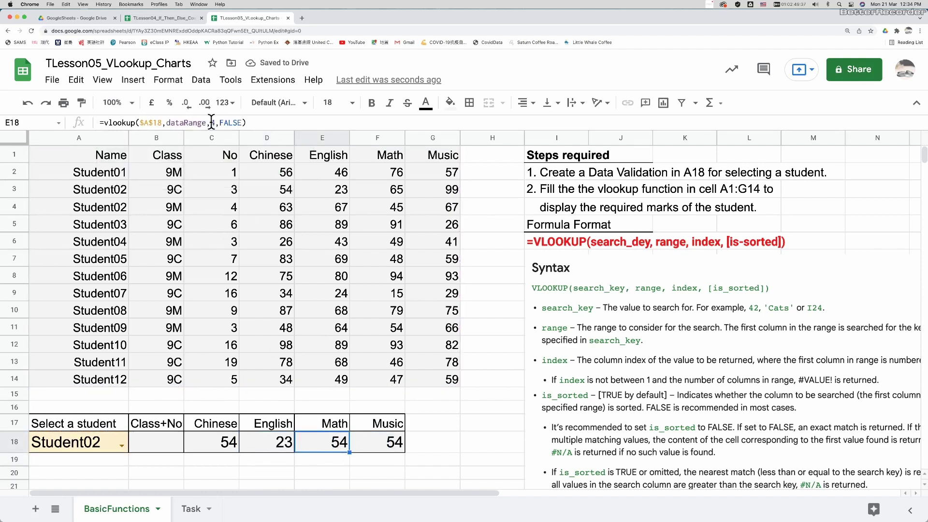
double_click(215, 123)
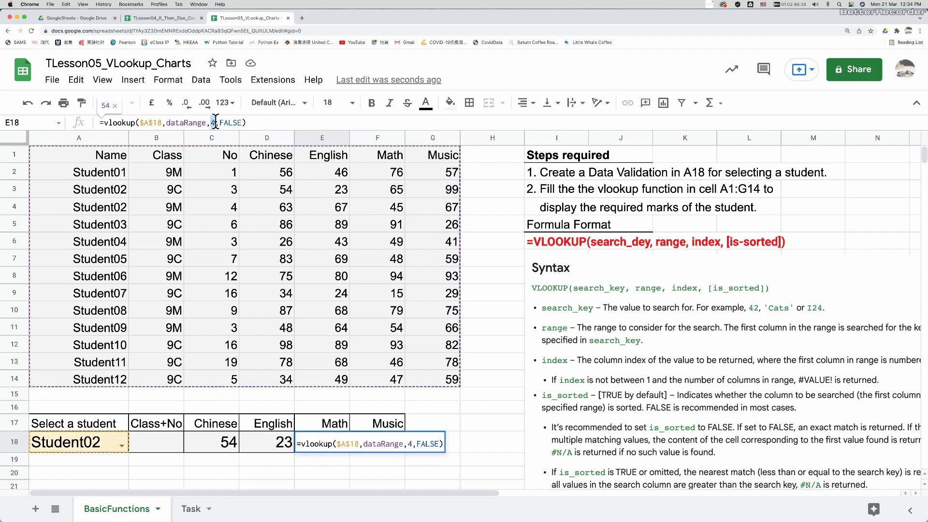
text(6)
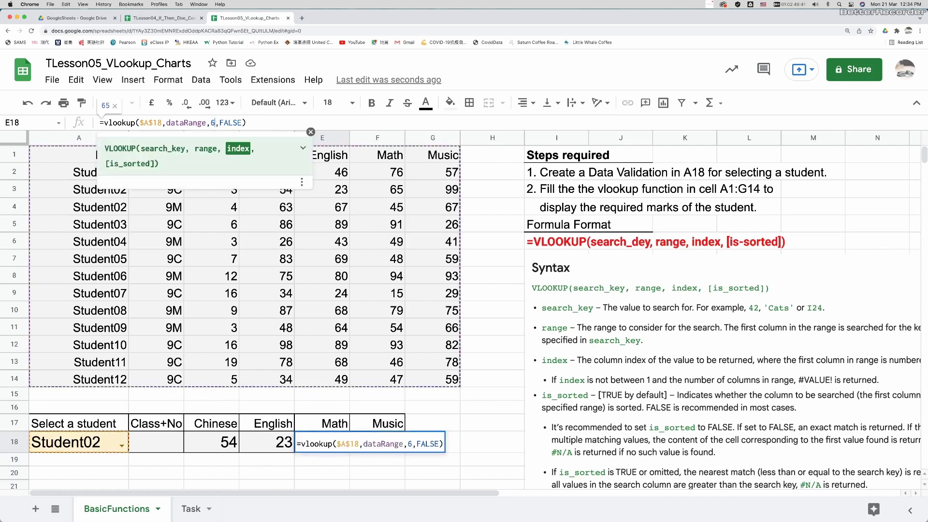
key(Return)
click(398, 443)
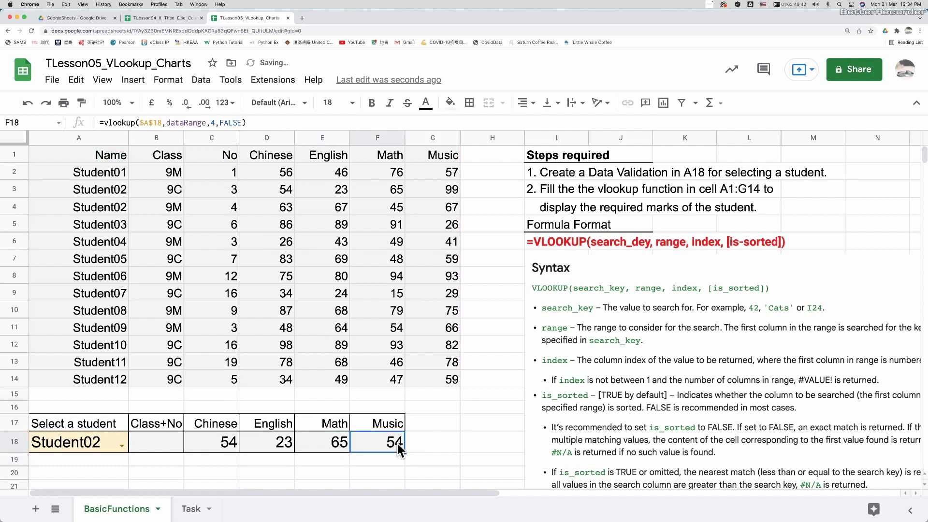
double_click(213, 122)
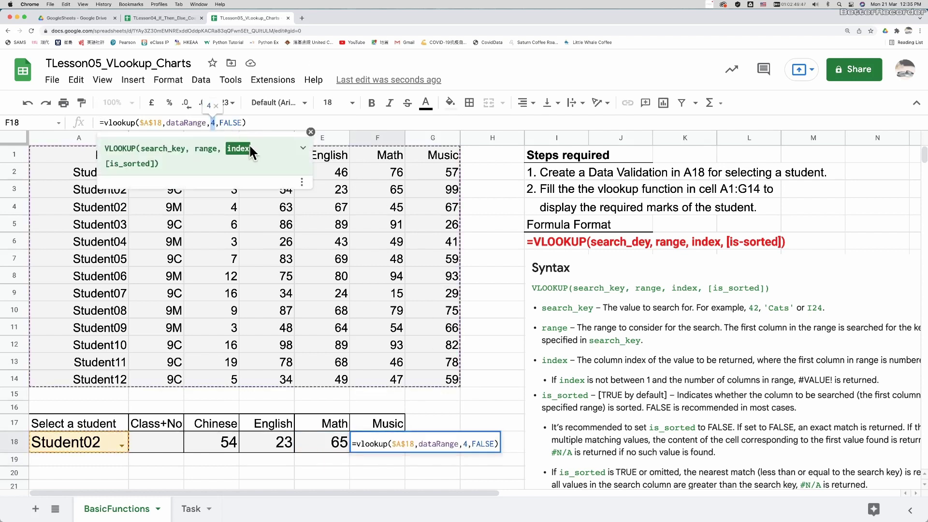
text(7)
key(Return)
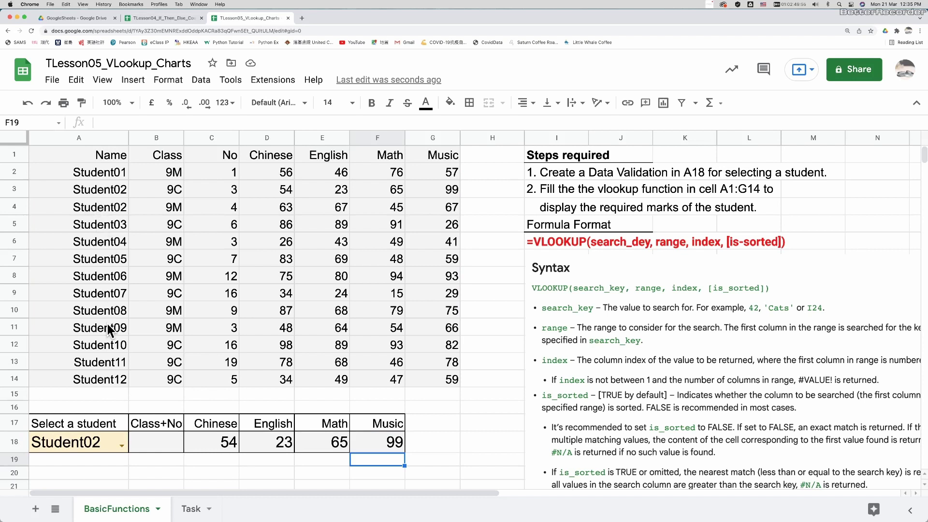
- Choose Student08 in A18's dropdown so row 18 shows 87, 68, 79, 75
click(122, 445)
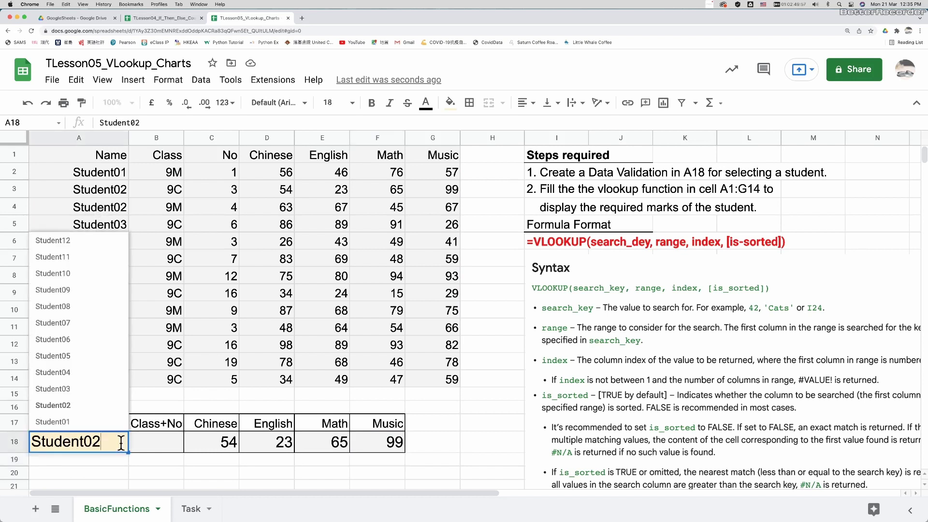
click(82, 306)
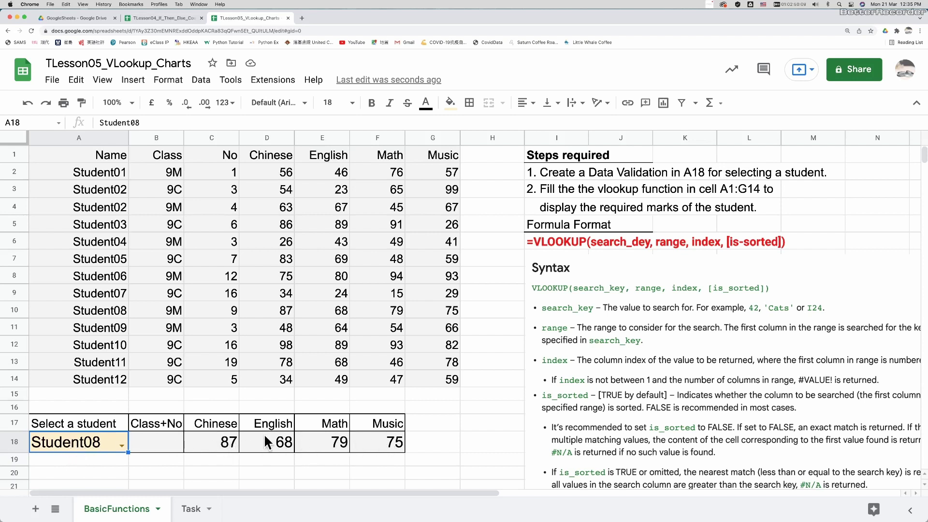
click(169, 449)
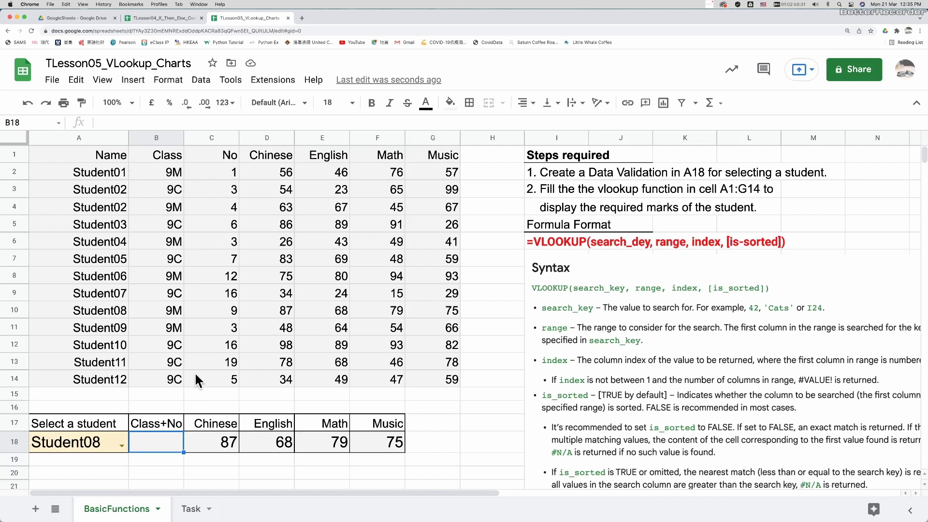
- Copy C18's lookup into B18 and change its column index to 2, showing 9M
click(222, 447)
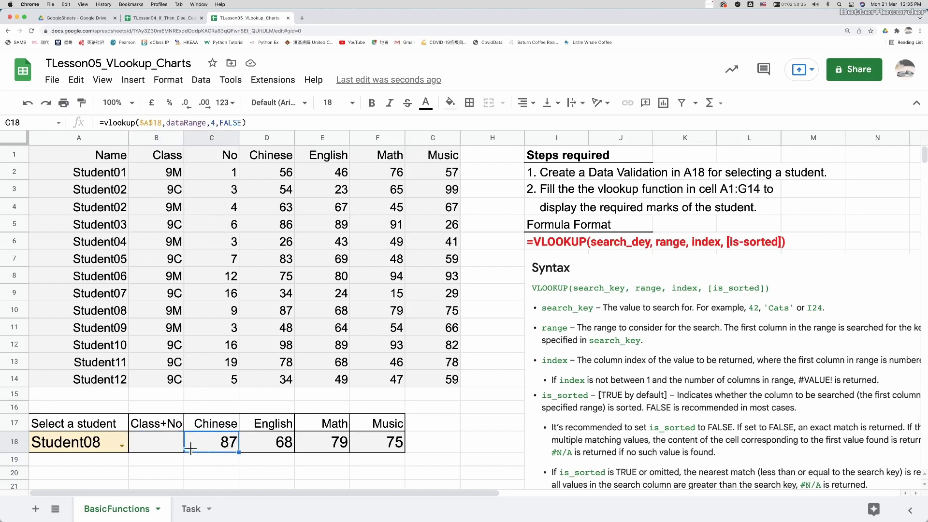
drag(237, 452, 161, 449)
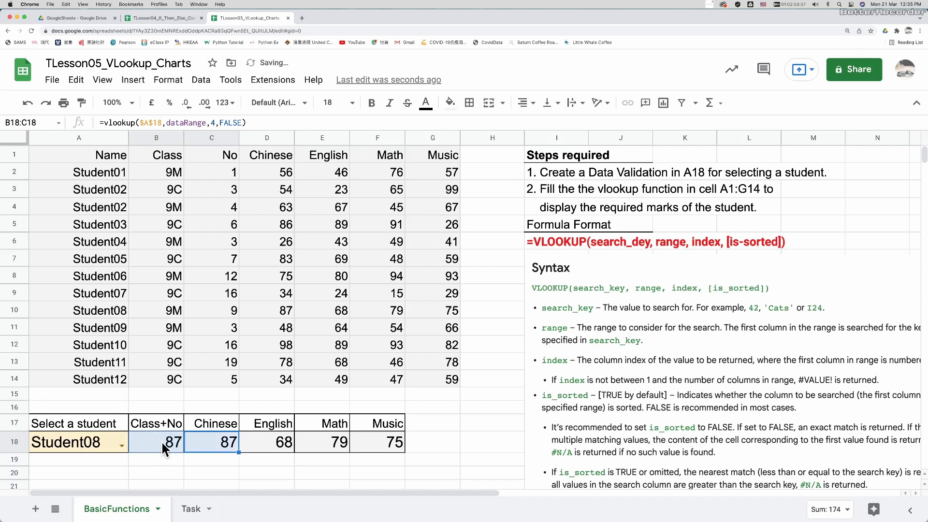
click(161, 440)
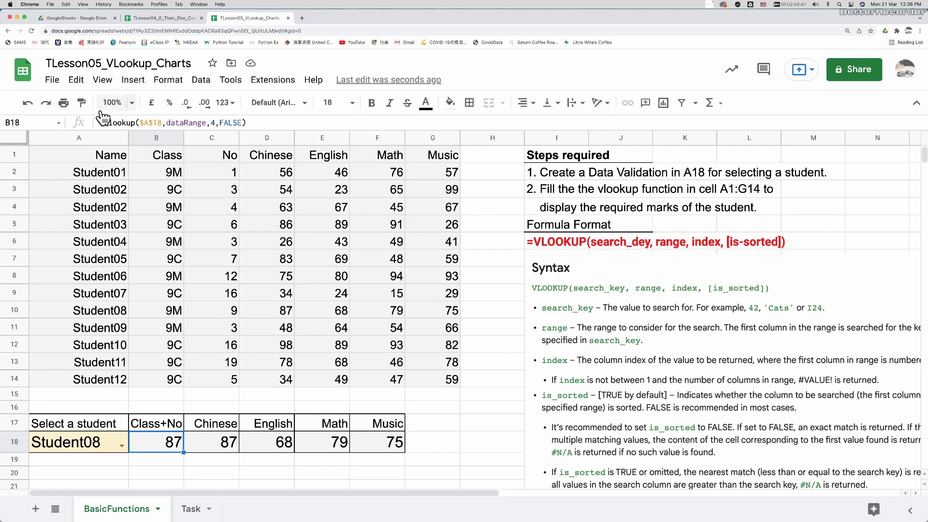
double_click(211, 121)
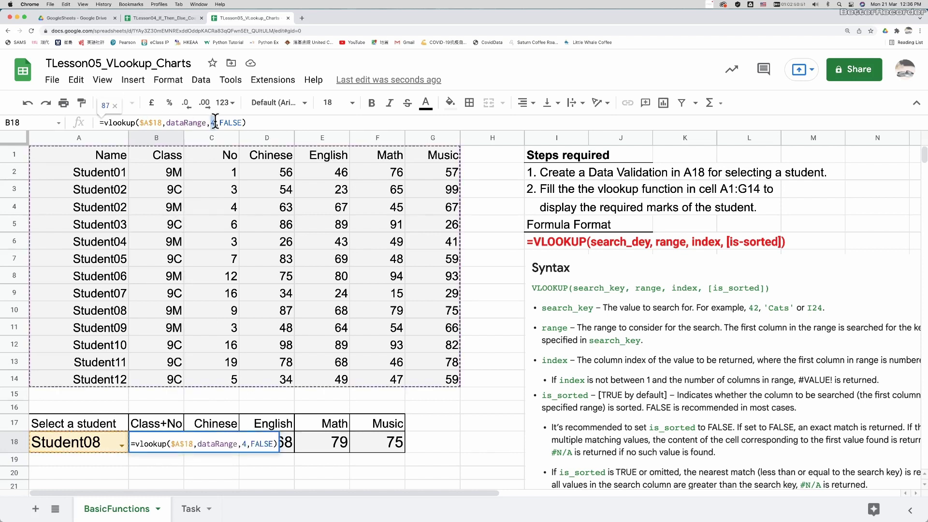
text(2)
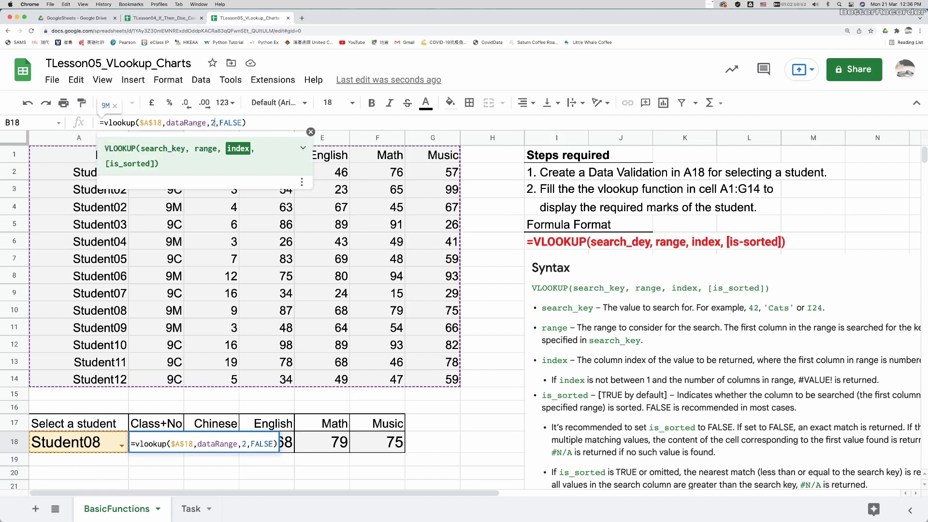
key(Return)
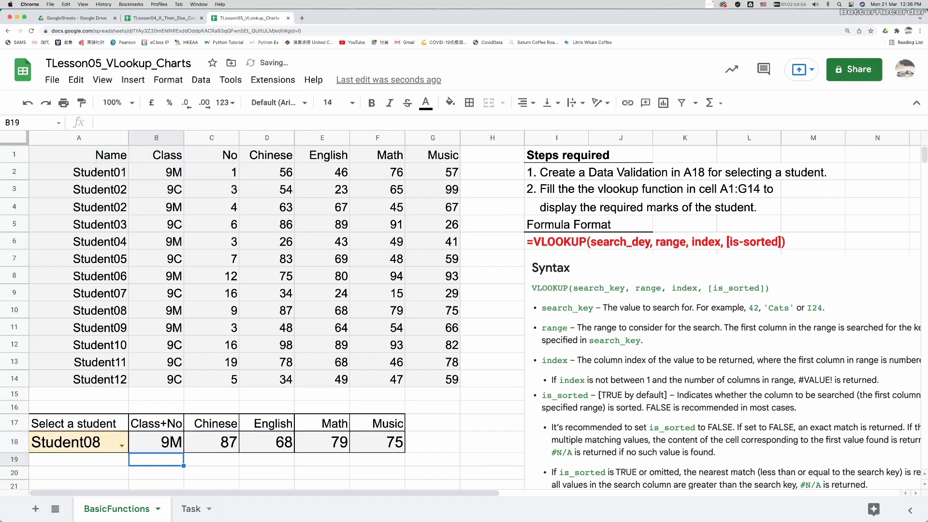
- Select B18's lookup formula text and place the caret at its end
click(172, 449)
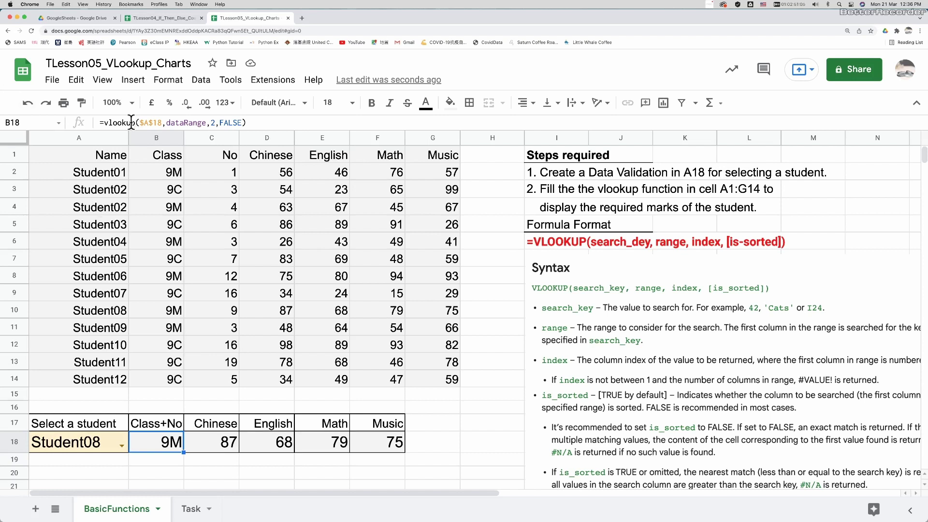
drag(254, 121, 104, 120)
key(super+c)
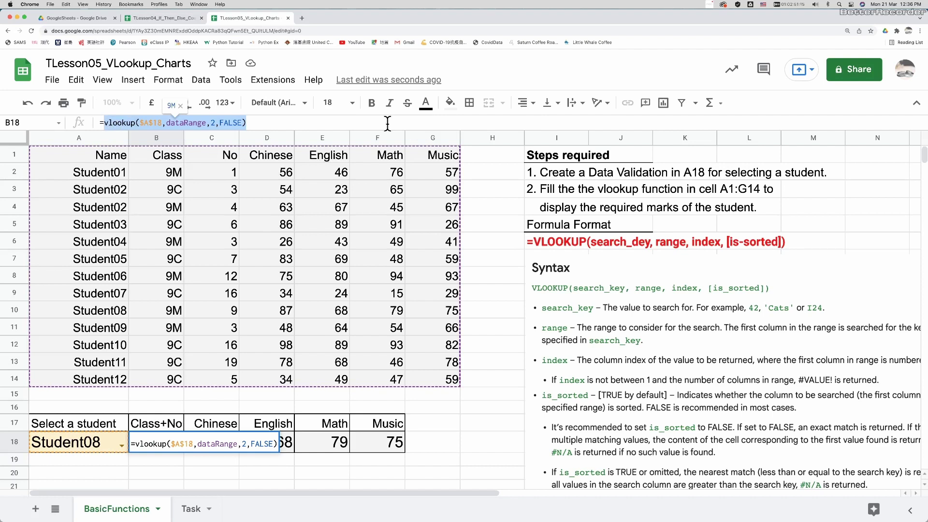
click(276, 123)
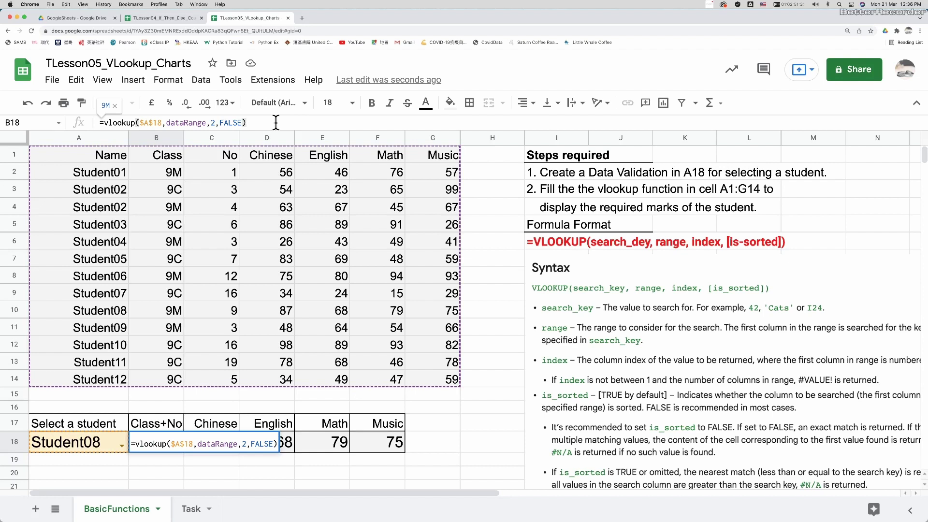
- Append &vlookup(...,3,FALSE) to B18 so it shows class and number, 9M9
text(&)
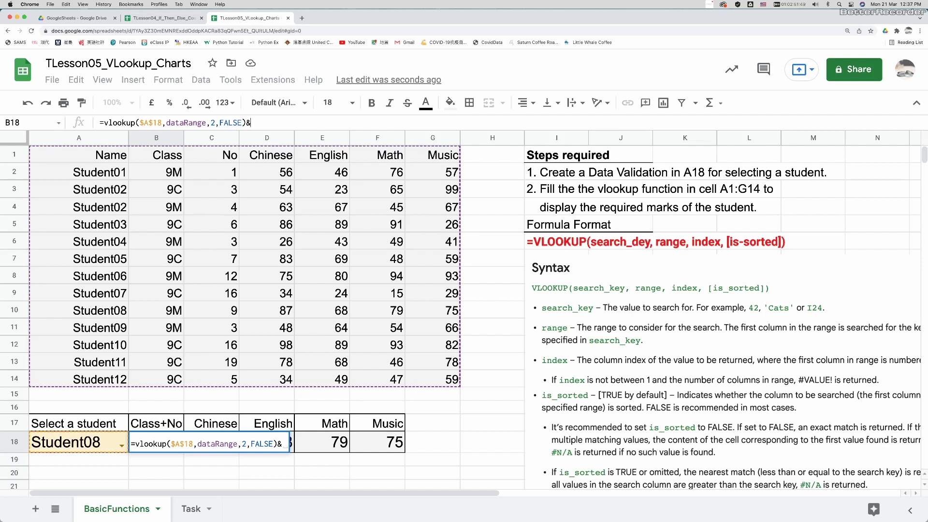
key(super+v)
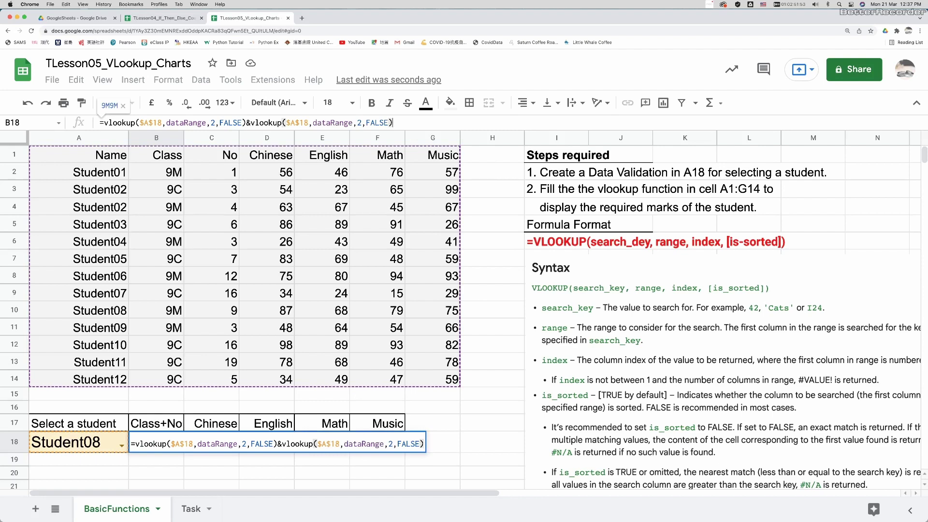
double_click(359, 122)
text(3)
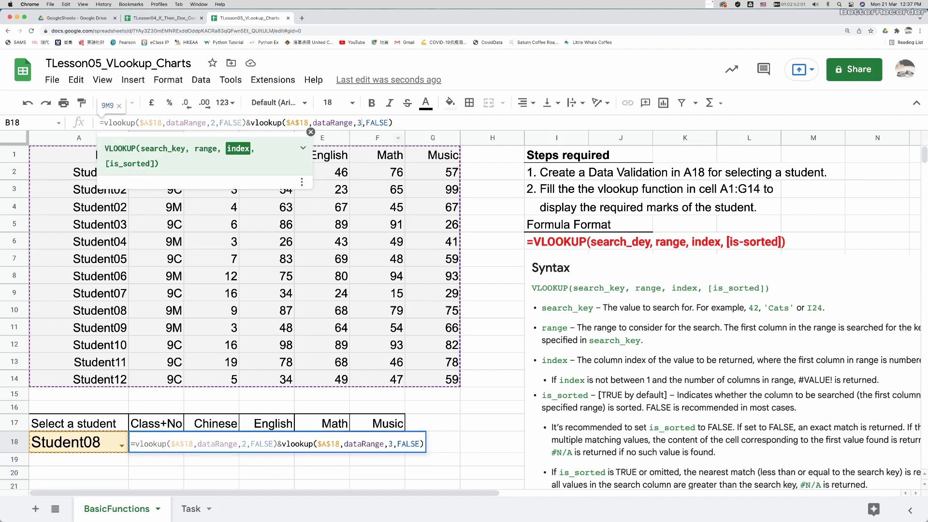
key(Return)
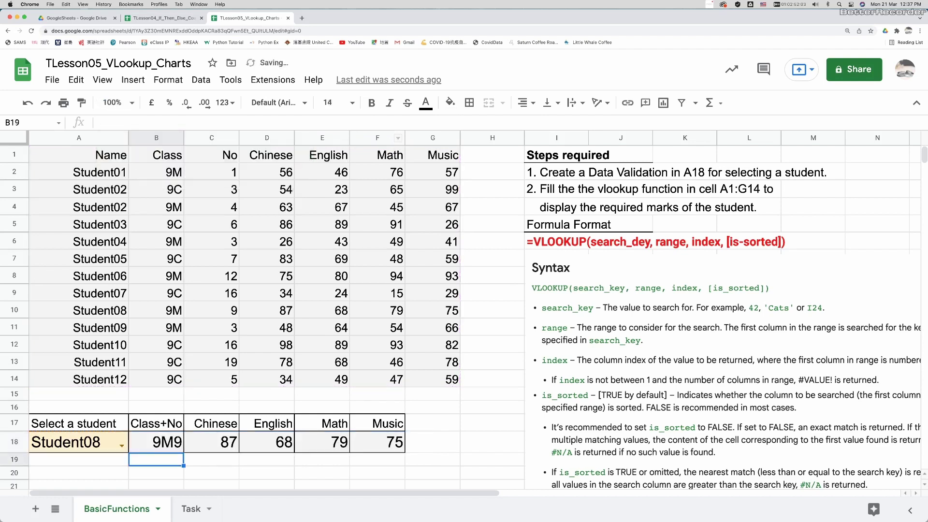
click(153, 437)
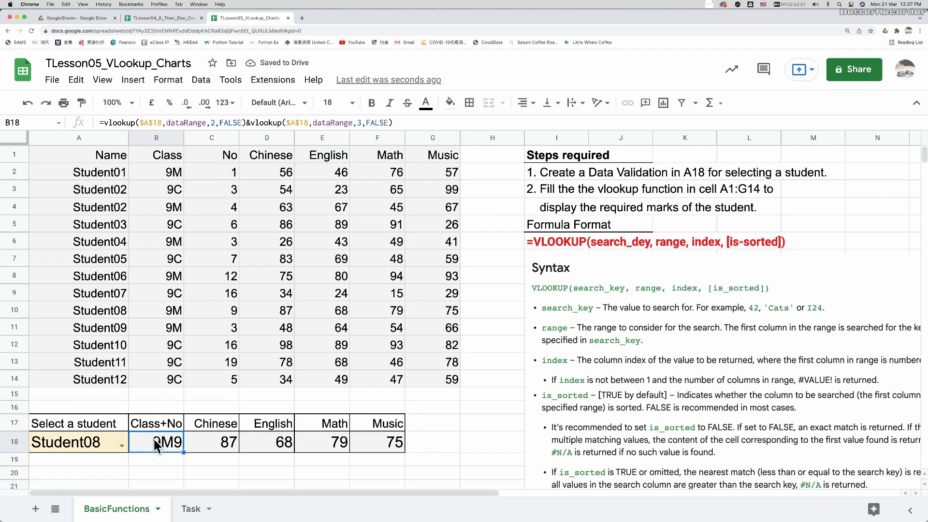
double_click(154, 444)
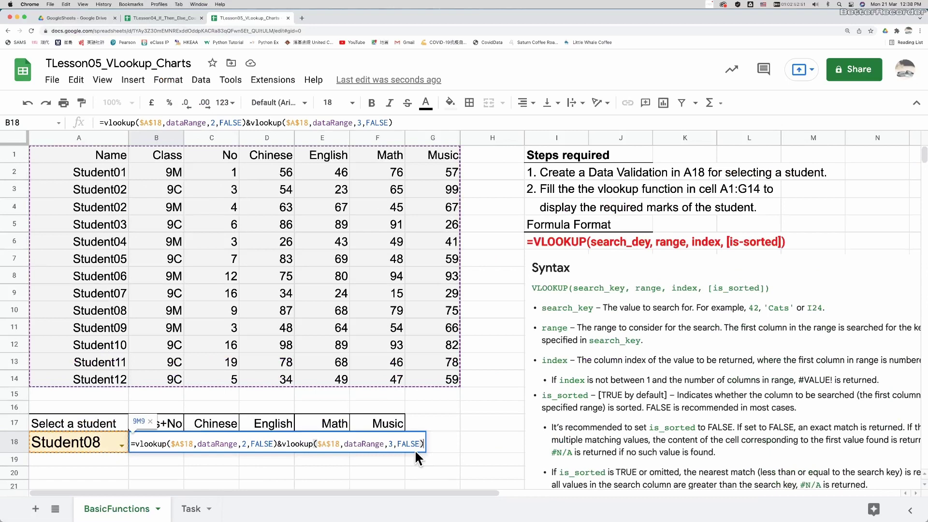
- Switch A18 to Student11 so row 18 shows 9C19, 78, 68, 46 and 78
key(Return)
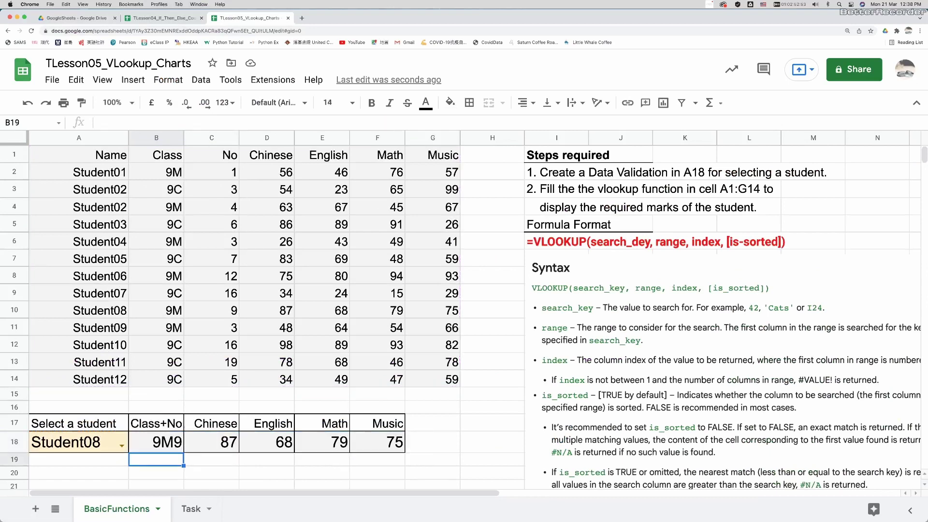
click(118, 445)
click(121, 445)
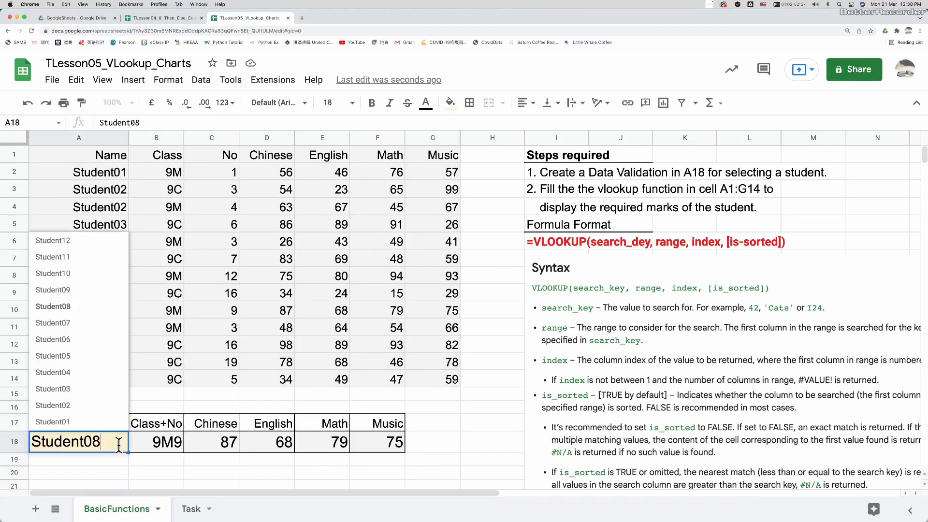
click(85, 258)
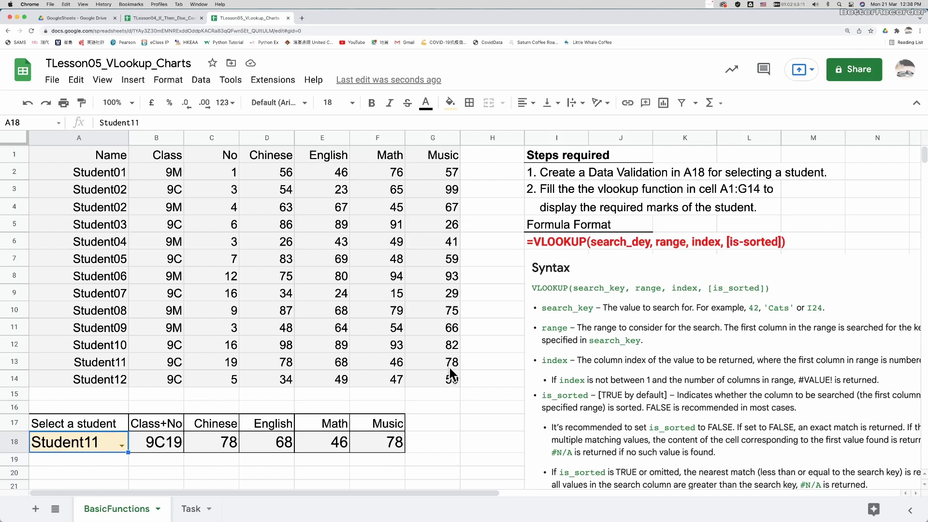
double_click(100, 442)
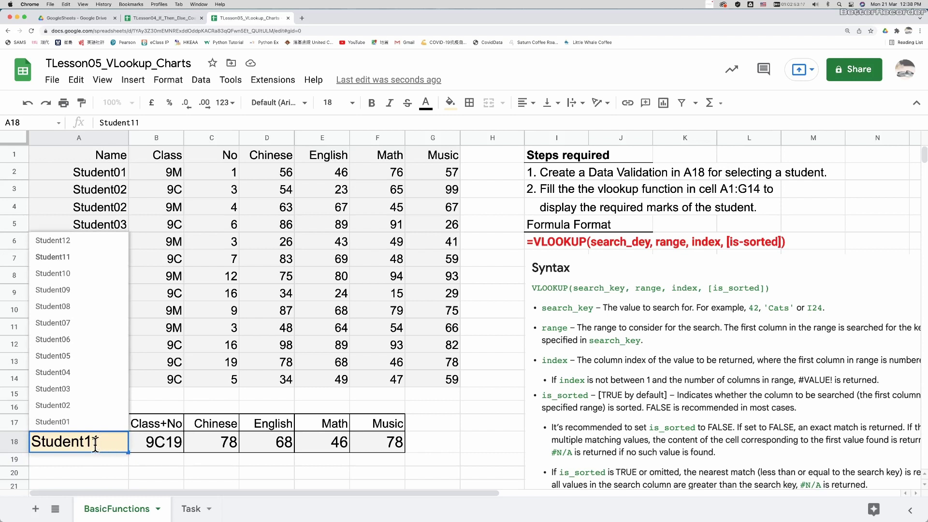
key(Return)
click(102, 437)
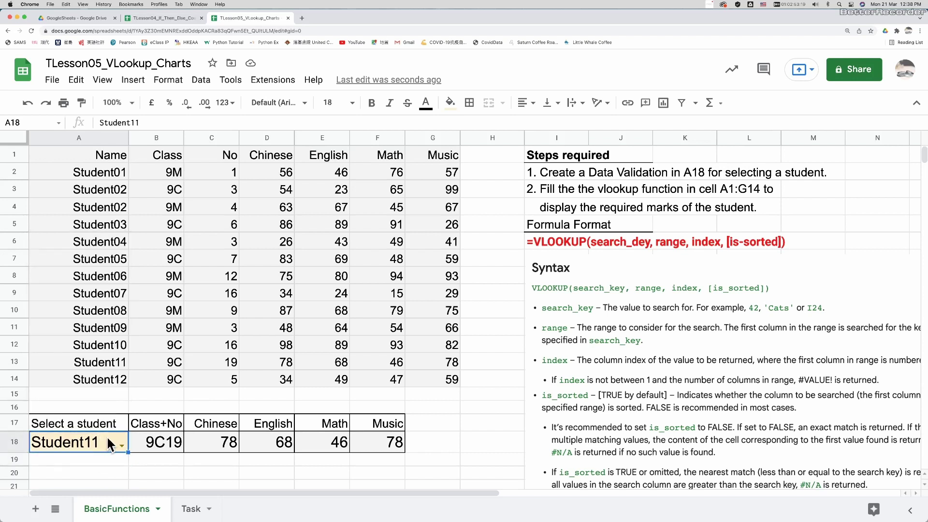
double_click(104, 439)
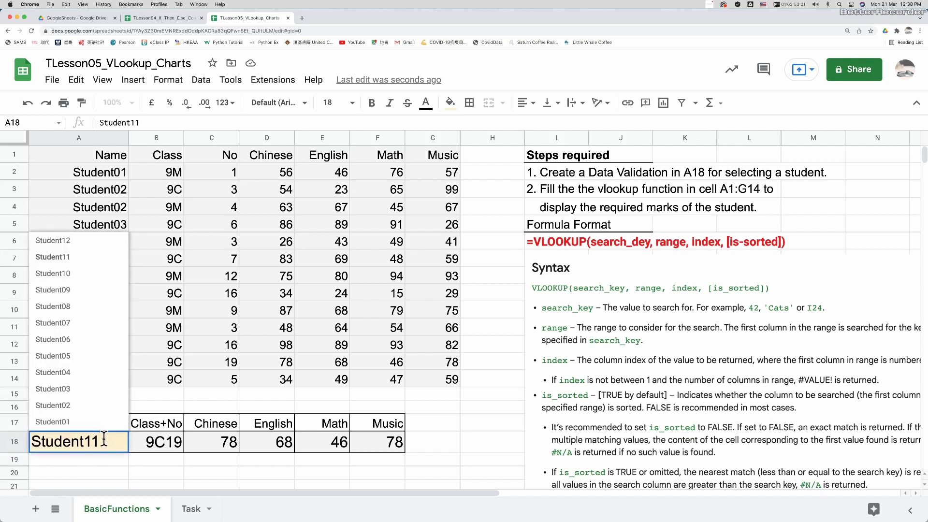
key(BackSpace)
text(3)
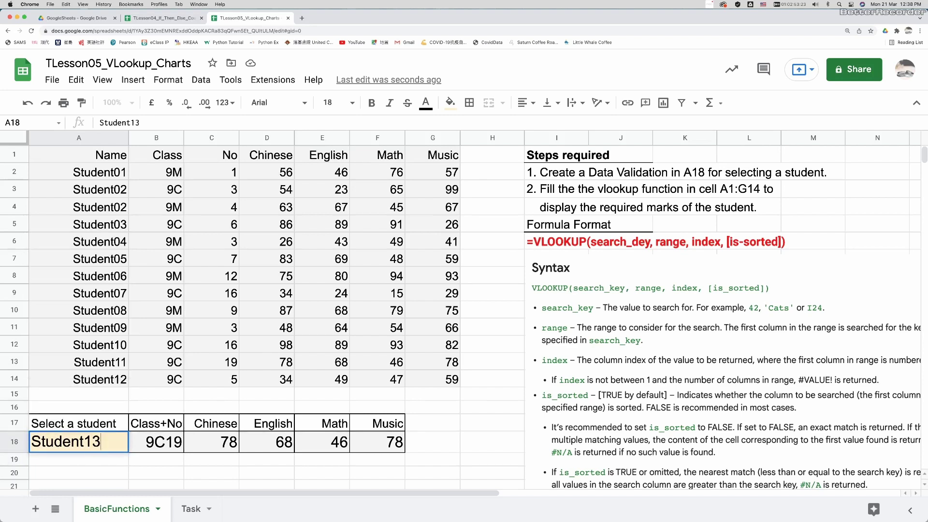
key(Return)
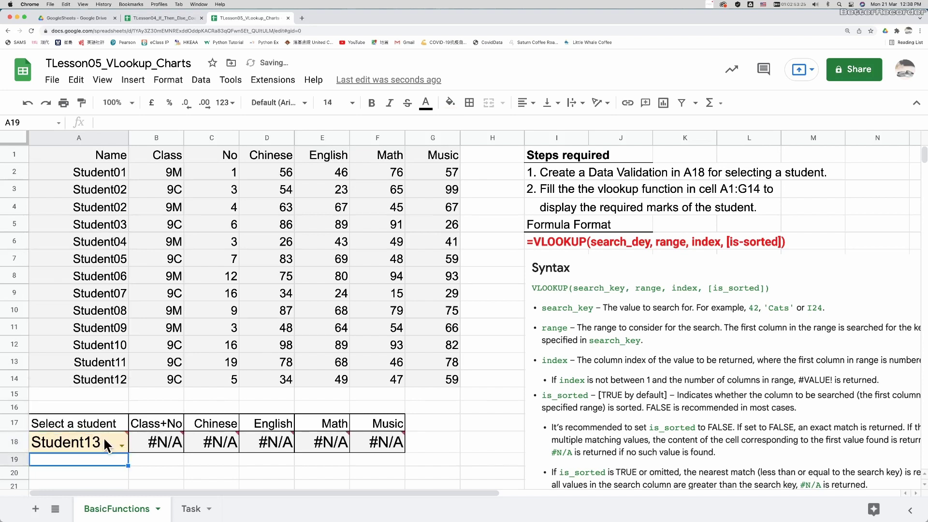
scroll(104, 440, right, 2)
scroll(104, 440, right, 3)
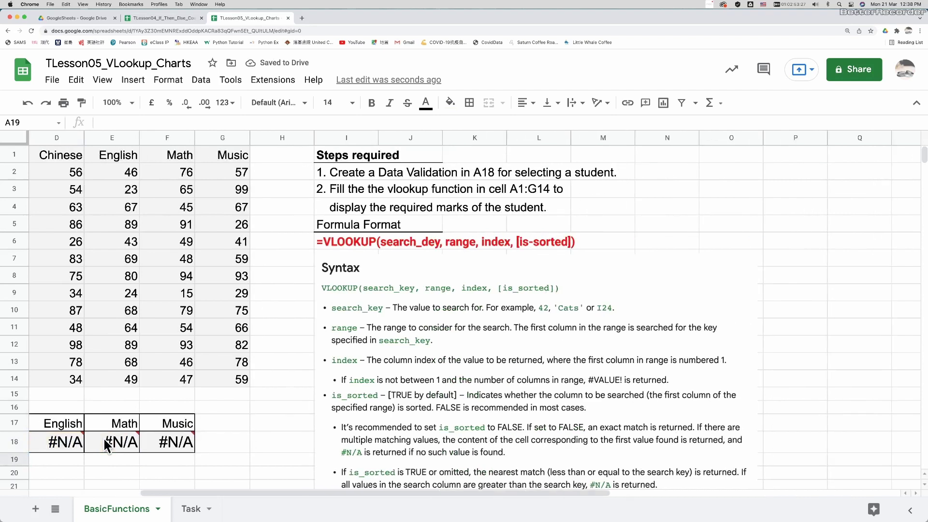
key(alt+Down)
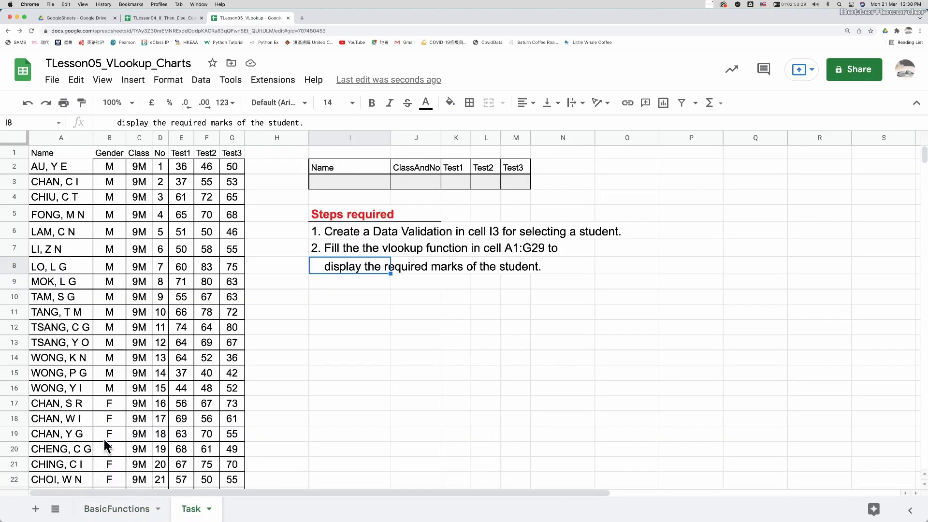
click(111, 507)
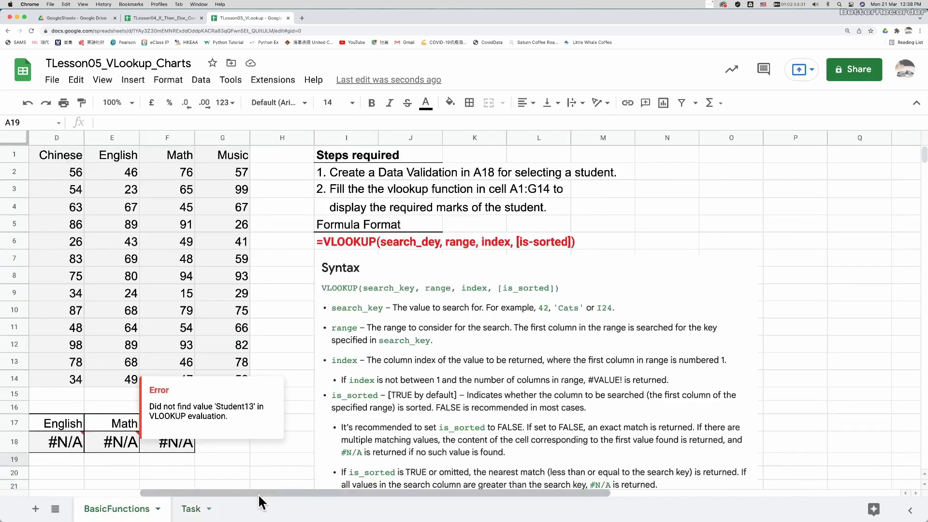
drag(237, 489, 100, 489)
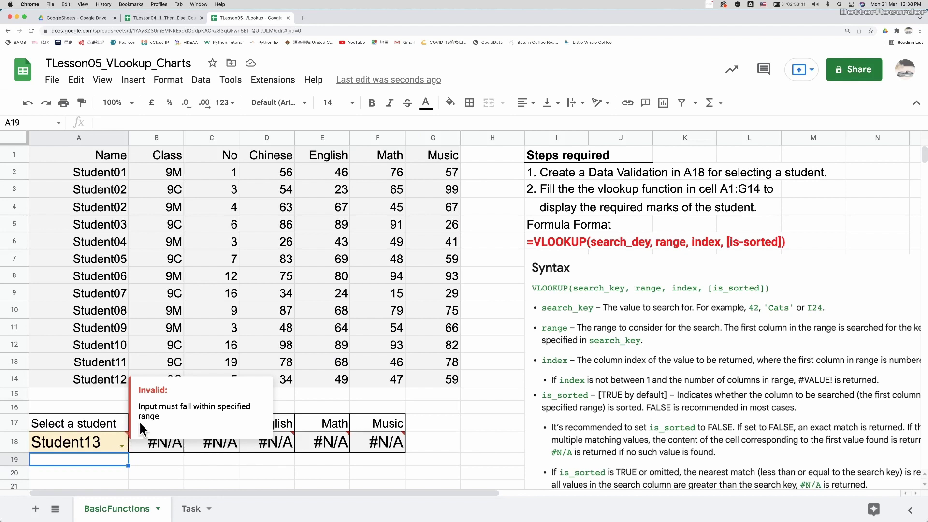
- Choose Student12 in A18's dropdown so row 18 returns 9C5, 34, 49, 47 and 59
click(101, 440)
click(120, 445)
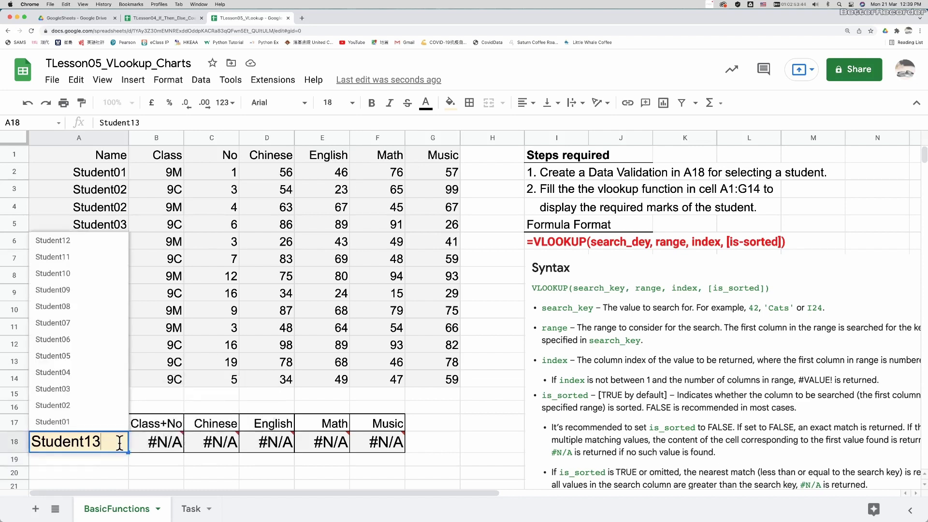
click(72, 244)
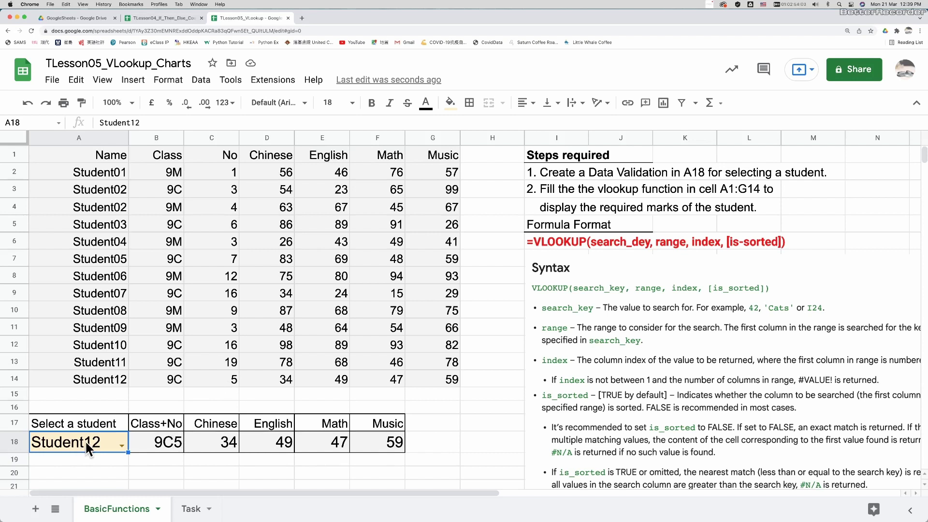
double_click(121, 441)
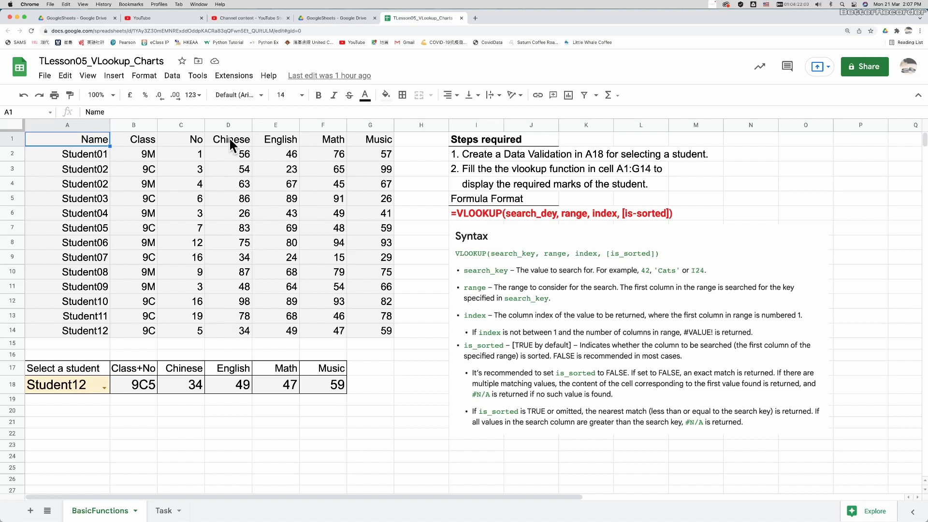
- Select Chinese marks D1:D14 together with names A1:A14 and insert a chart
drag(231, 139, 241, 334)
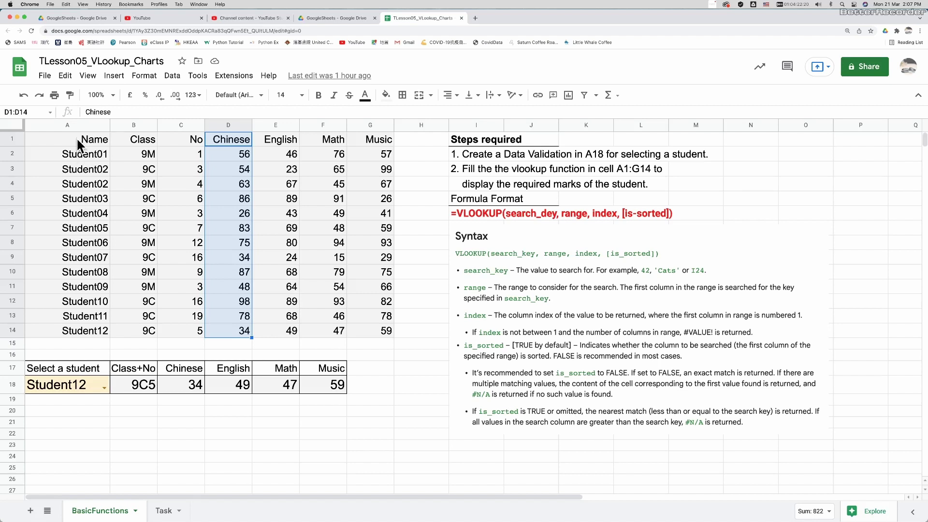
drag(76, 137, 77, 210)
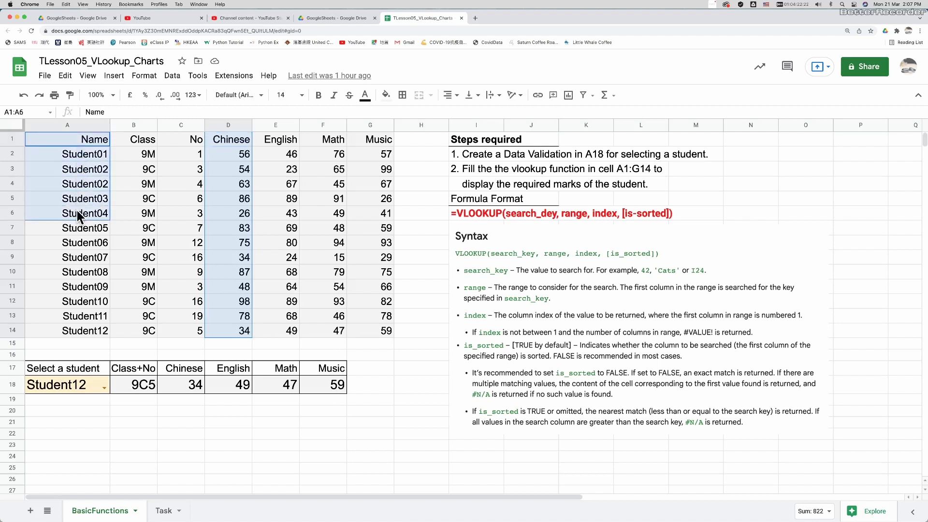
drag(77, 211, 76, 337)
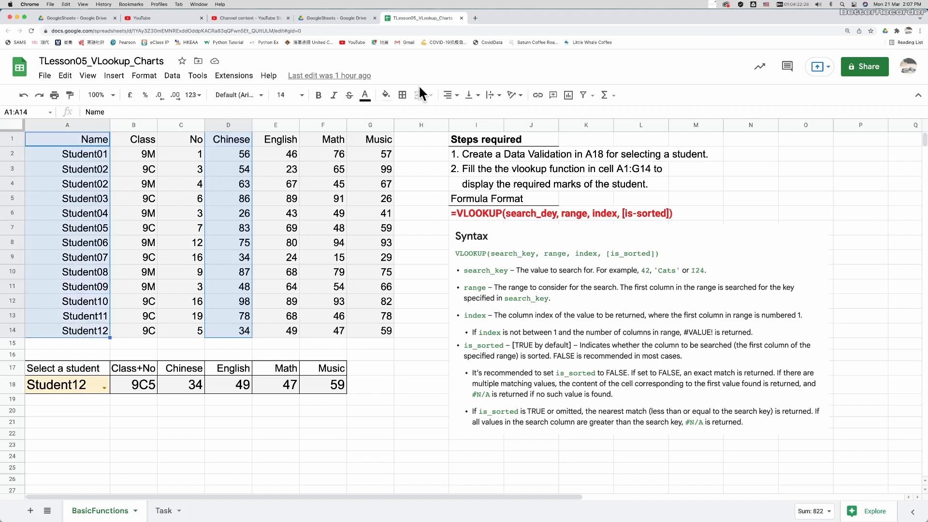
click(571, 103)
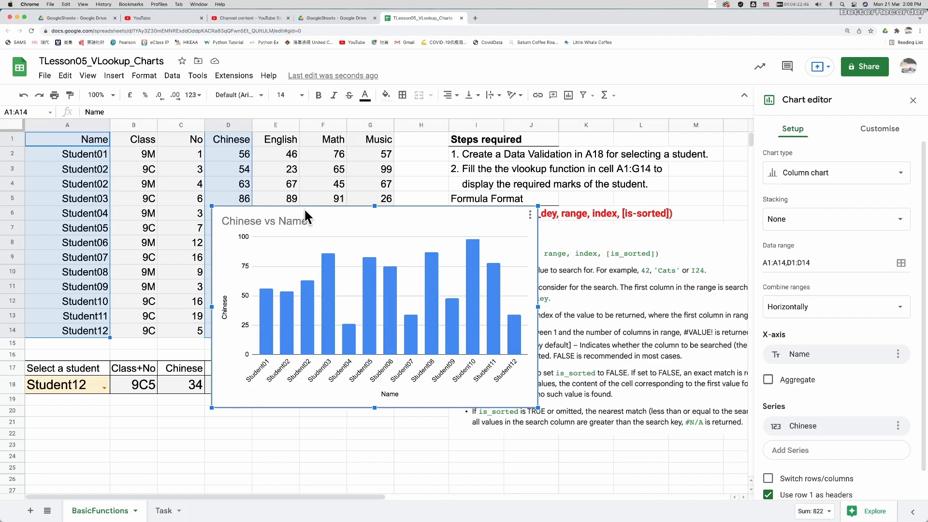
- Zoom the browser in to view the Chinese vs Name column chart
key(super+equal)
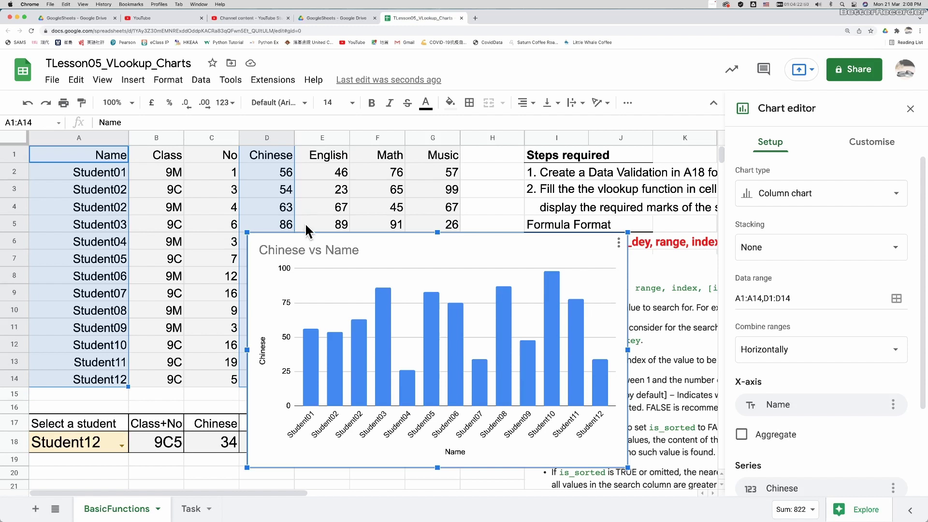
- Retitle the chart from 'Chinese vs Name' to 'Chinese Language marks of all students'
click(343, 250)
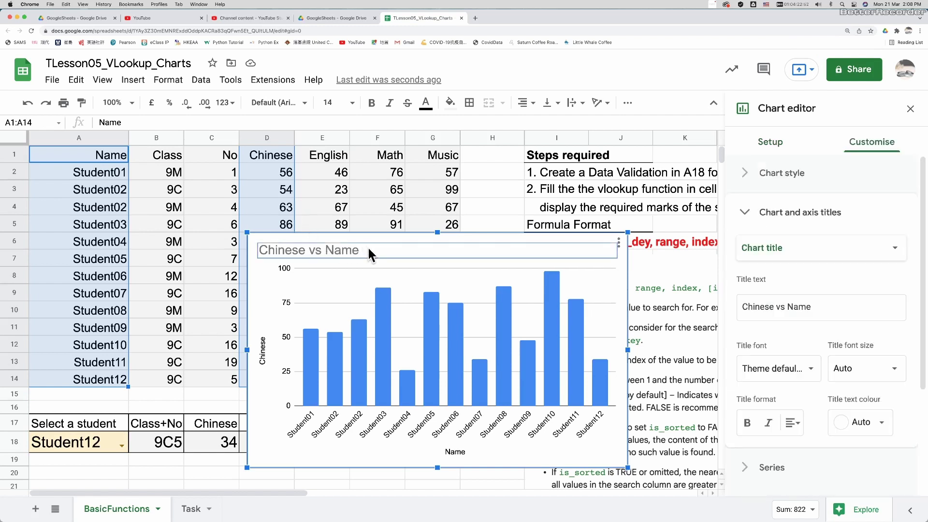
click(368, 246)
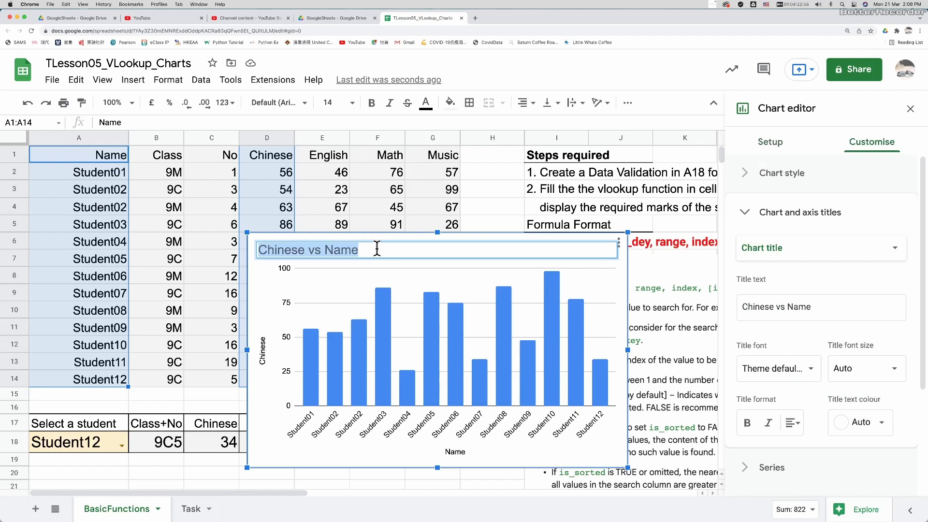
key(Right)
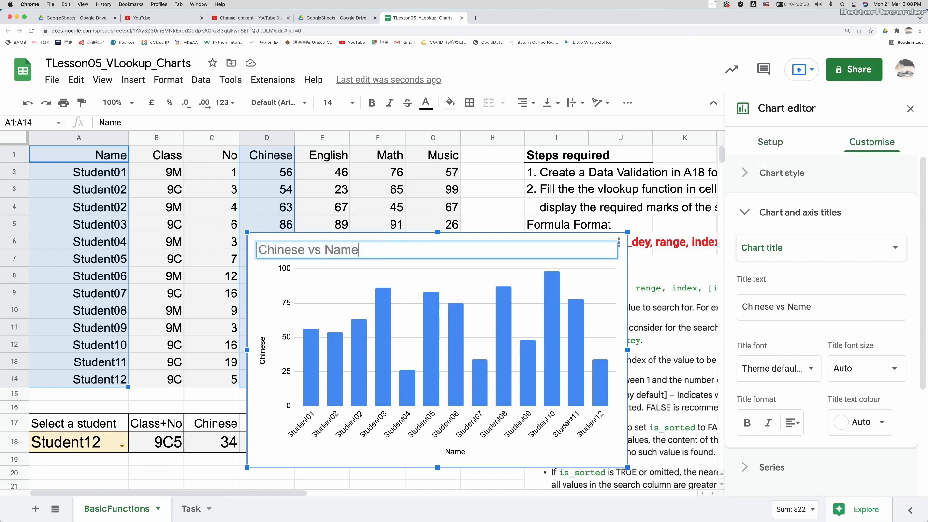
key(BackSpace)
key(BackSpace)
key(BackSpace)
key(BackSpace)
key(BackSpace)
key(BackSpace)
text(La)
text(nguage)
text( mark)
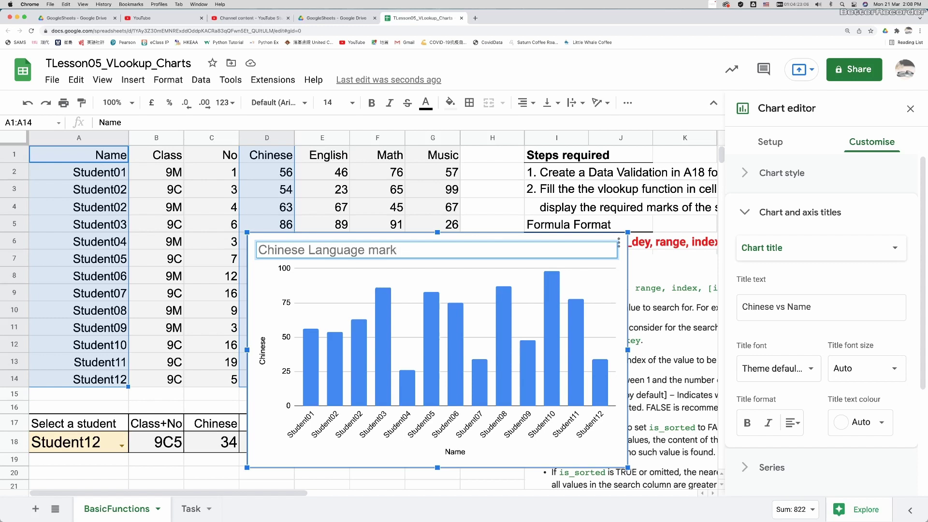
text(s of)
text( all st)
text(udents)
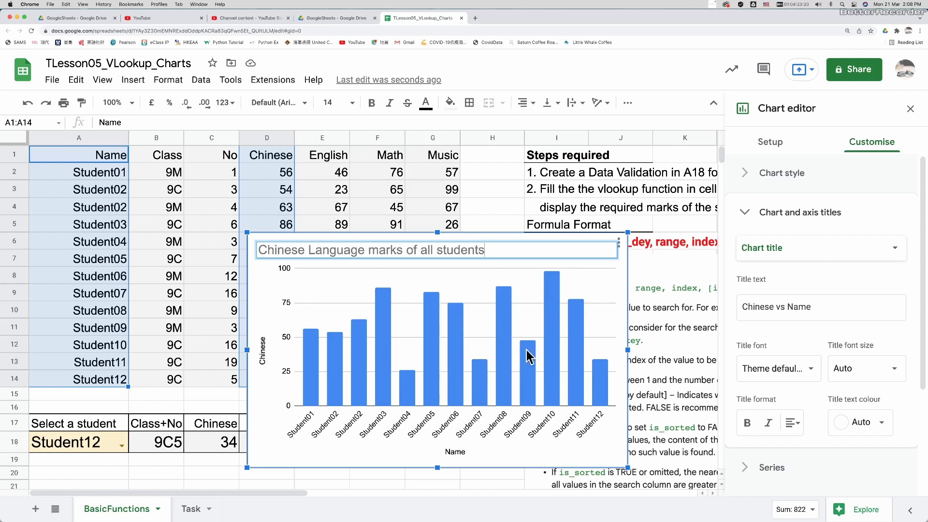
- Select the chart's bars to view their formatting options
click(554, 314)
click(555, 269)
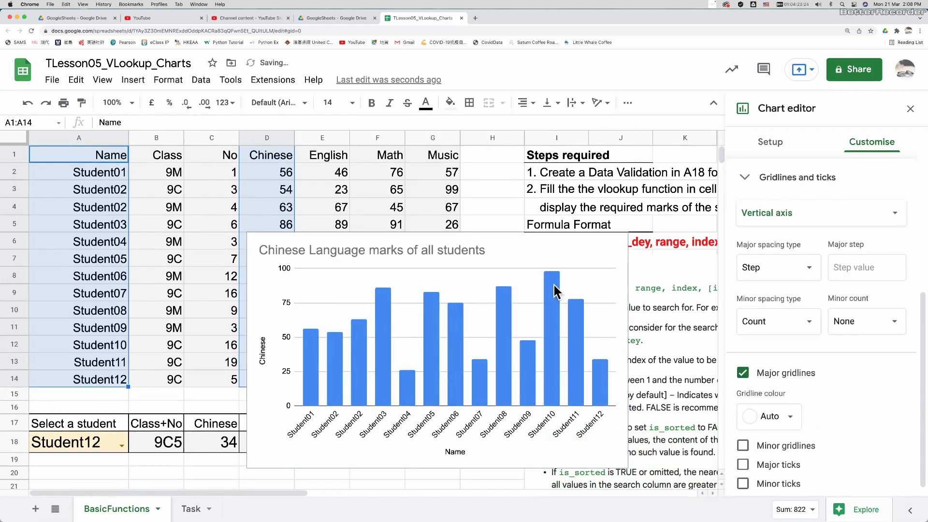
click(554, 286)
click(554, 287)
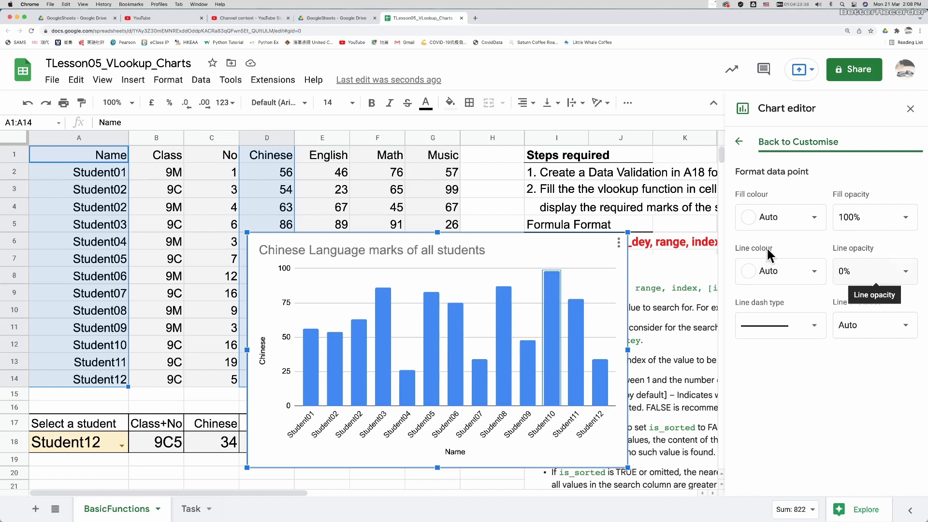
- Close the Chart editor and drag the chart right, clear of columns D–G
click(912, 111)
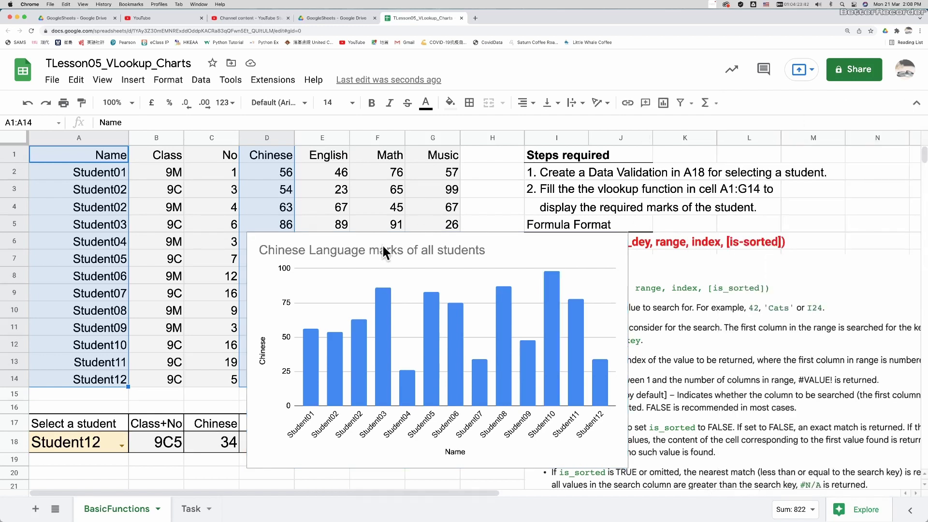
click(355, 254)
mouse_move(325, 239)
mouse_down()
mouse_move(586, 251)
mouse_move(578, 241)
mouse_up()
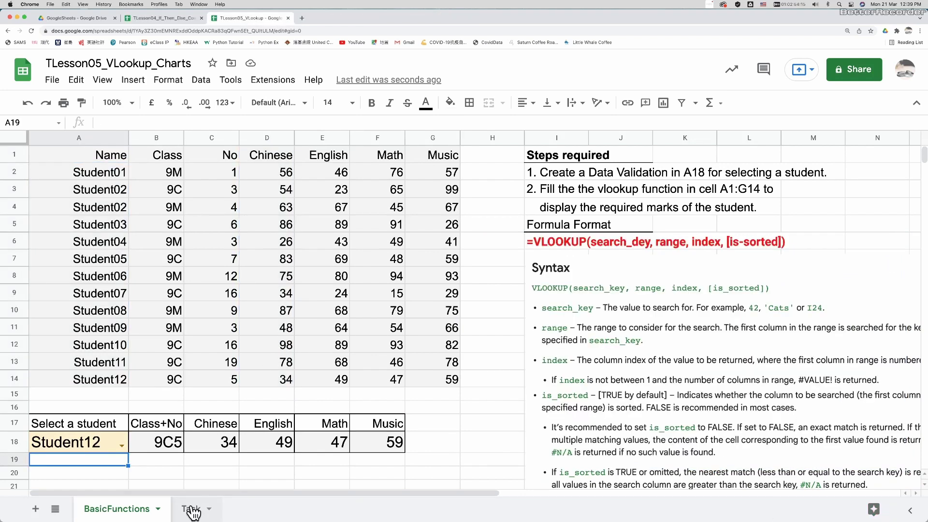
- Switch to the Task sheet and go over the lookup row cells I3 through M3
click(193, 510)
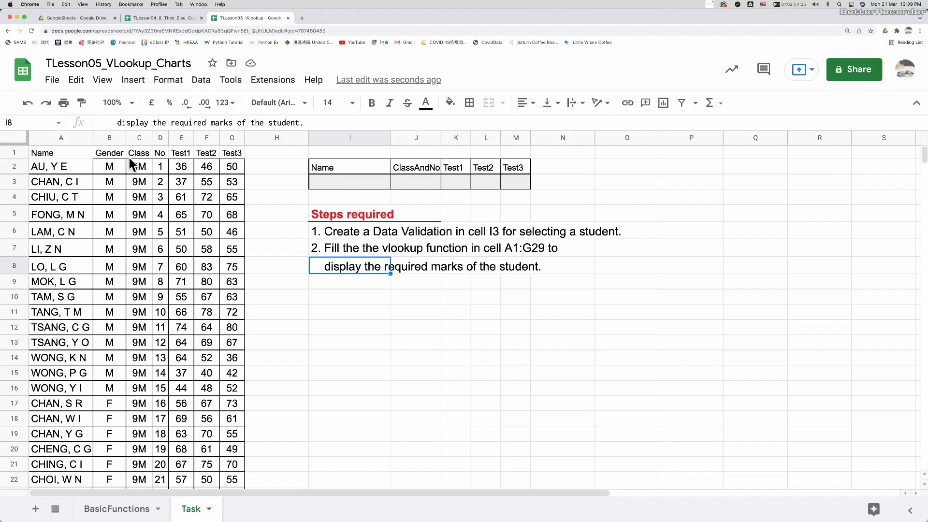
click(367, 180)
click(417, 182)
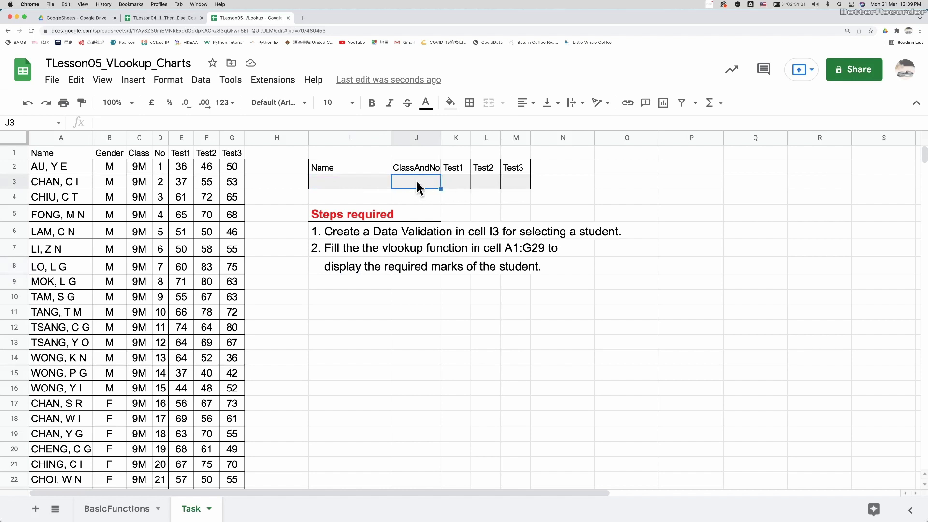
click(347, 186)
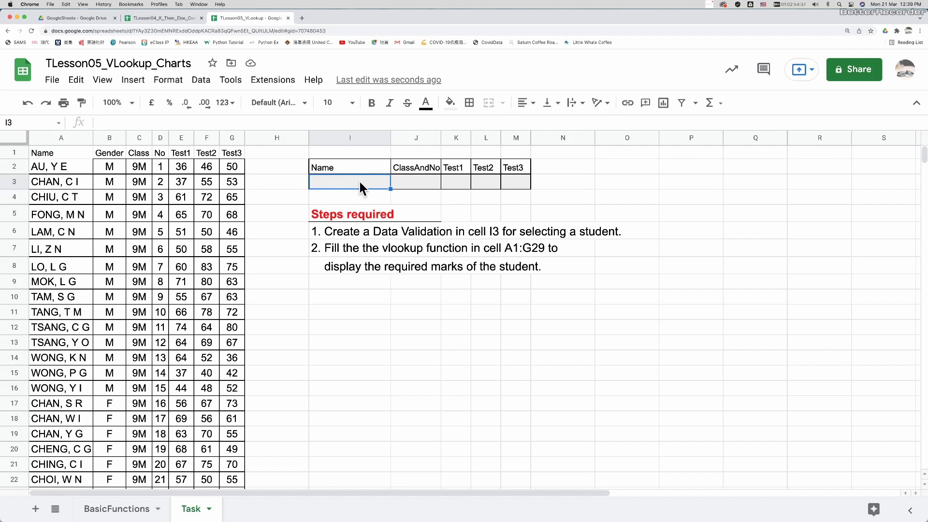
click(420, 183)
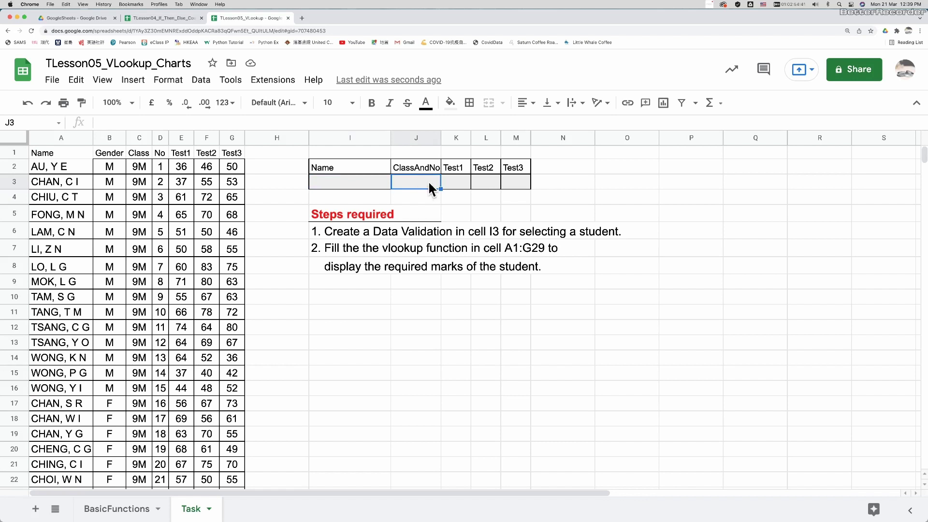
click(454, 184)
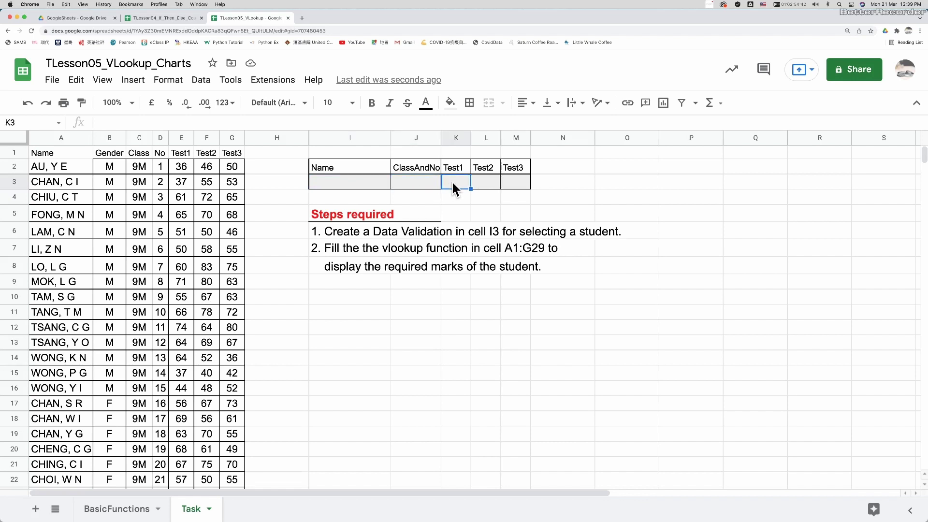
click(478, 181)
click(516, 184)
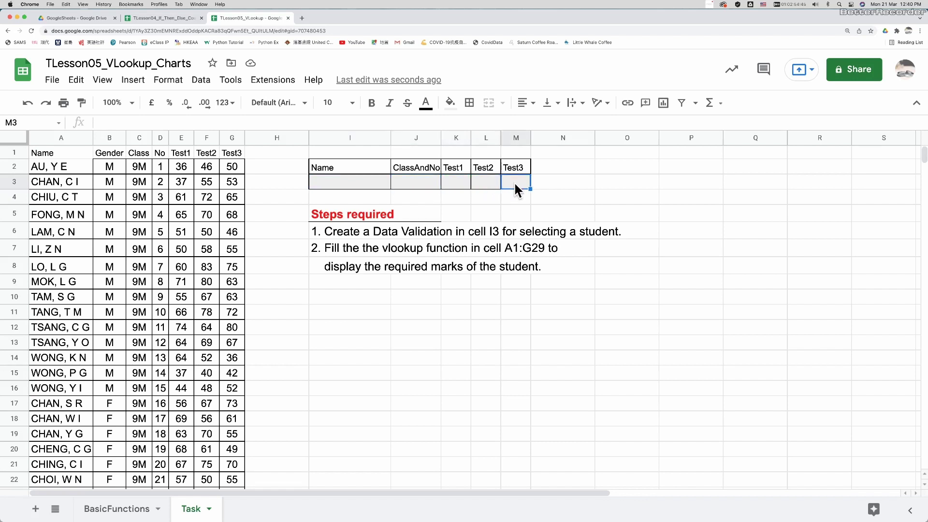